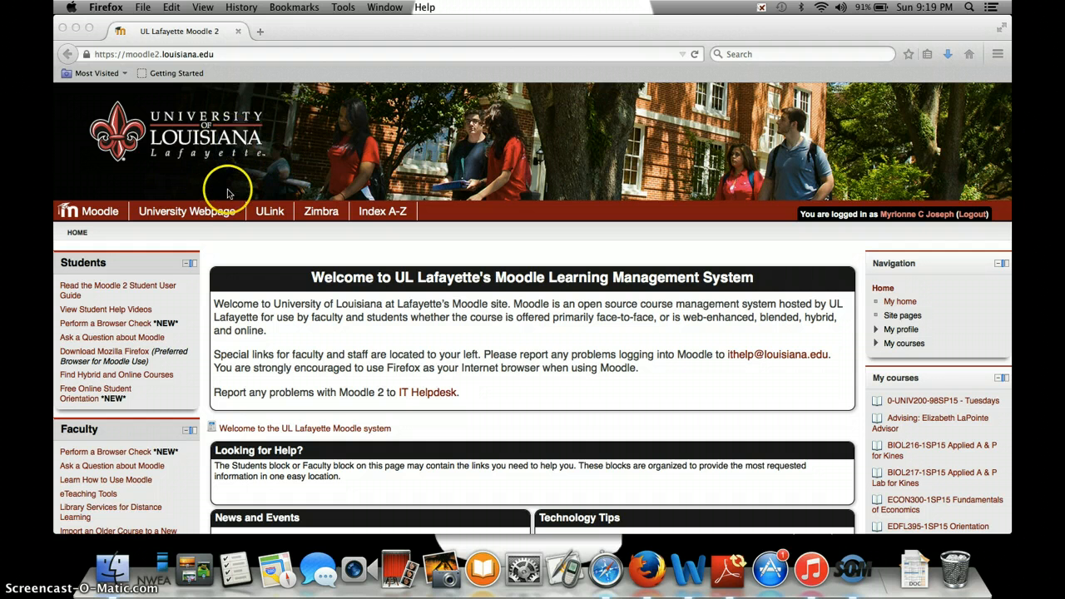
Step: Open the Zimbra webmail from the Moodle home page and display its calendar
left_click(313, 215)
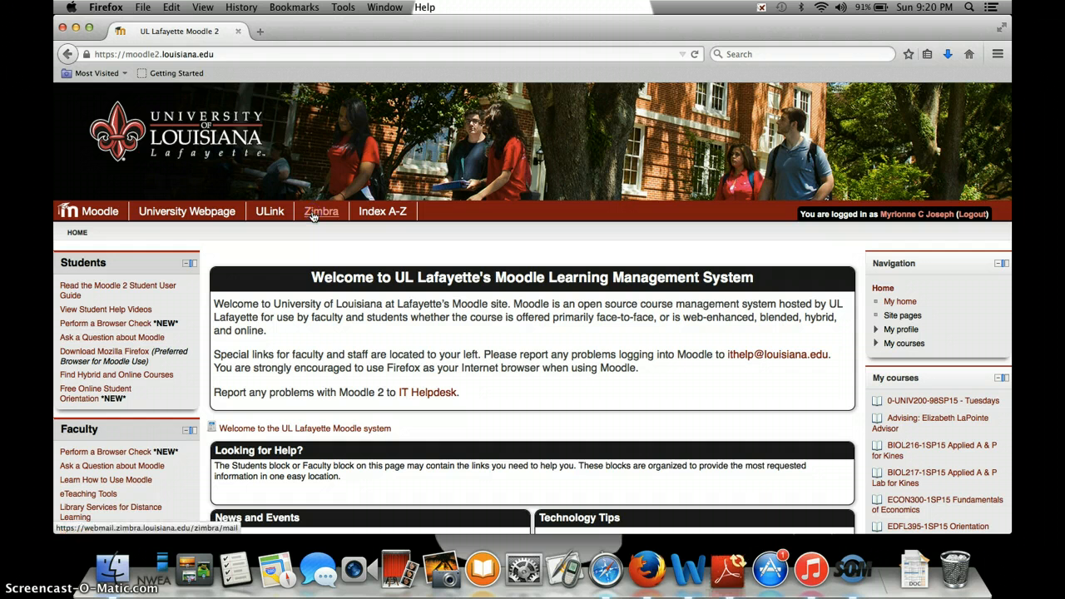
left_click(313, 213)
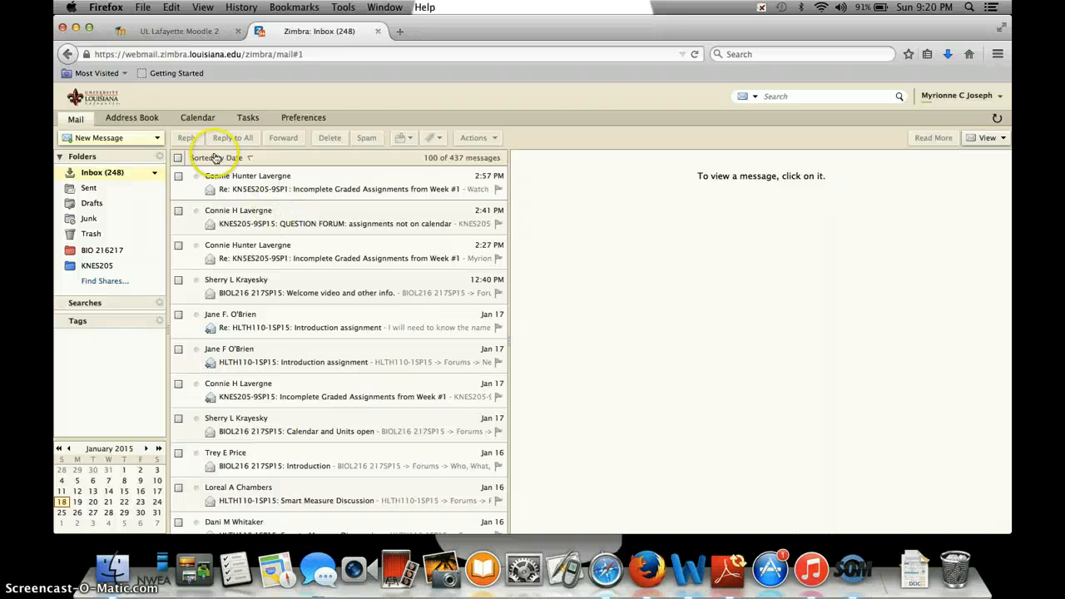
left_click(201, 119)
Step: Return to Moodle and open the January 2015 calendar of the KNES205-9SP15 course
left_click(214, 31)
scroll(891, 363, "down", 3)
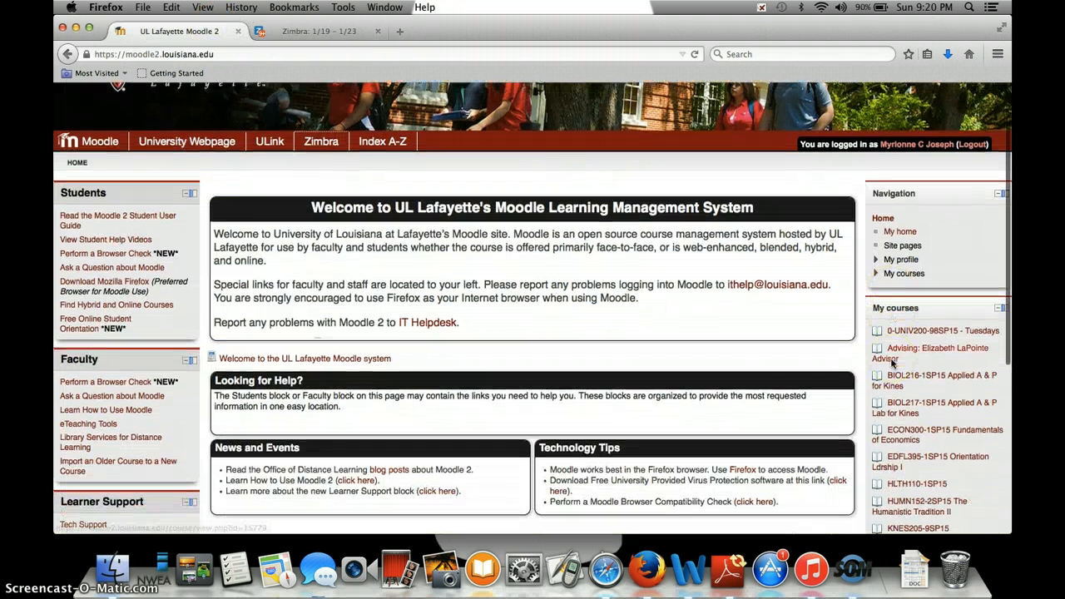
left_click(913, 467)
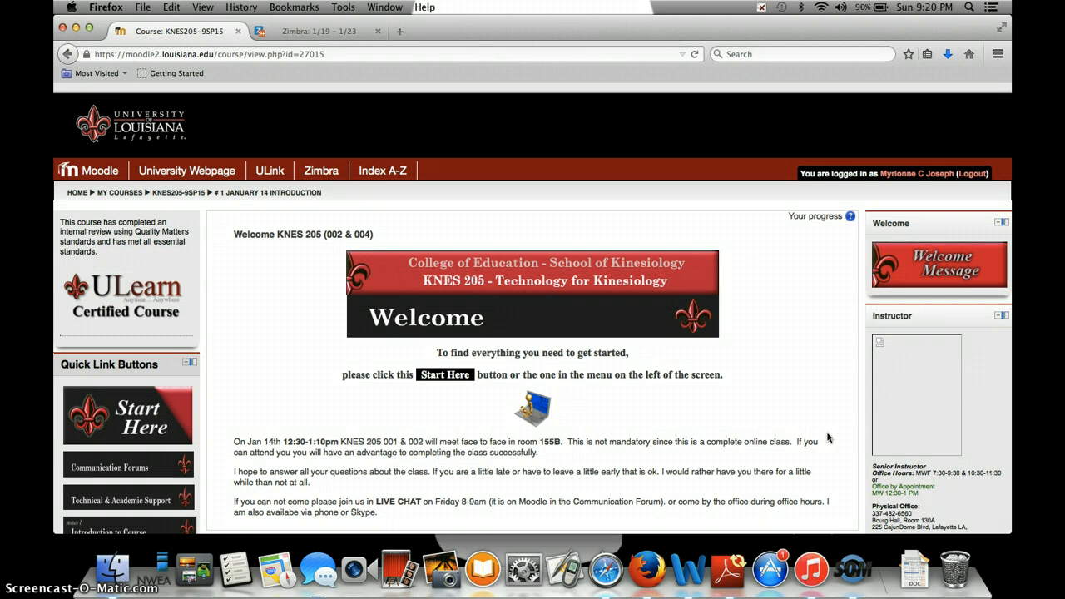
scroll(801, 347, "down", 5)
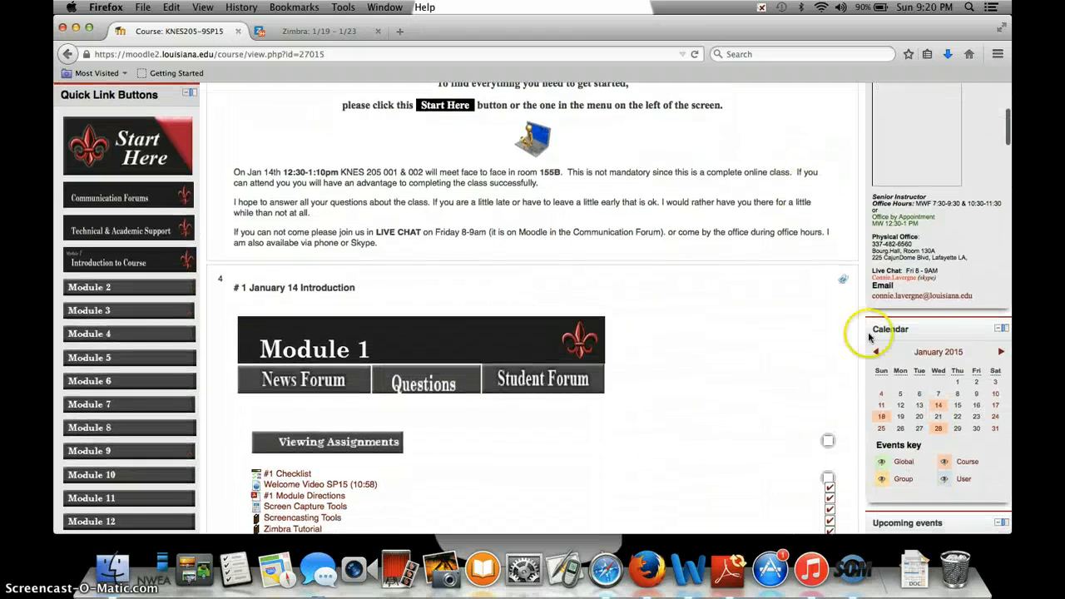
left_click(945, 356)
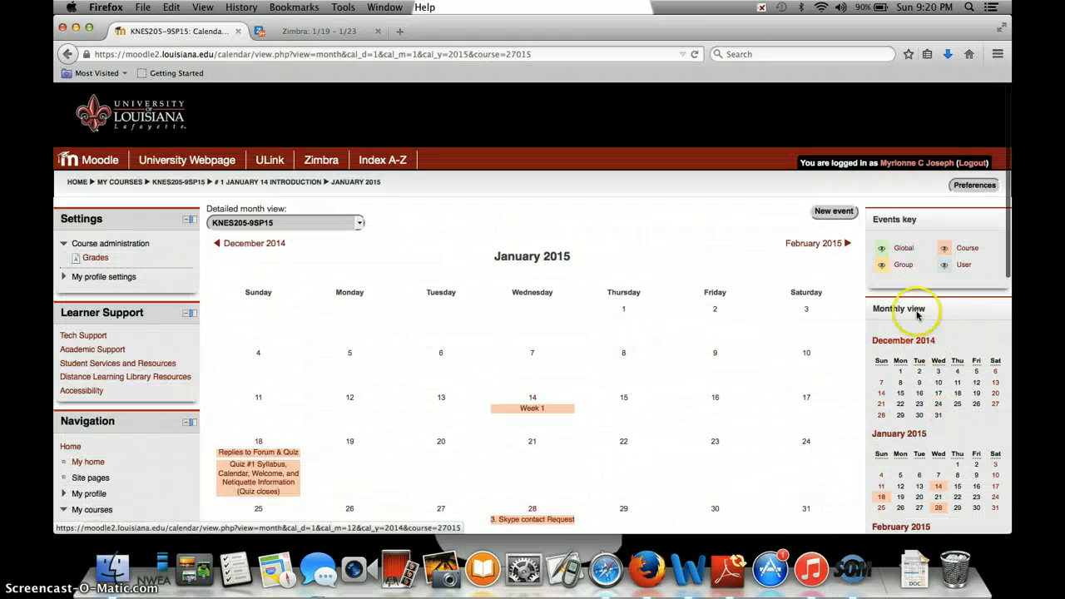
Step: Generate the calendar export URL for all events of this month and copy the whole URL
scroll(546, 361, "down", 5)
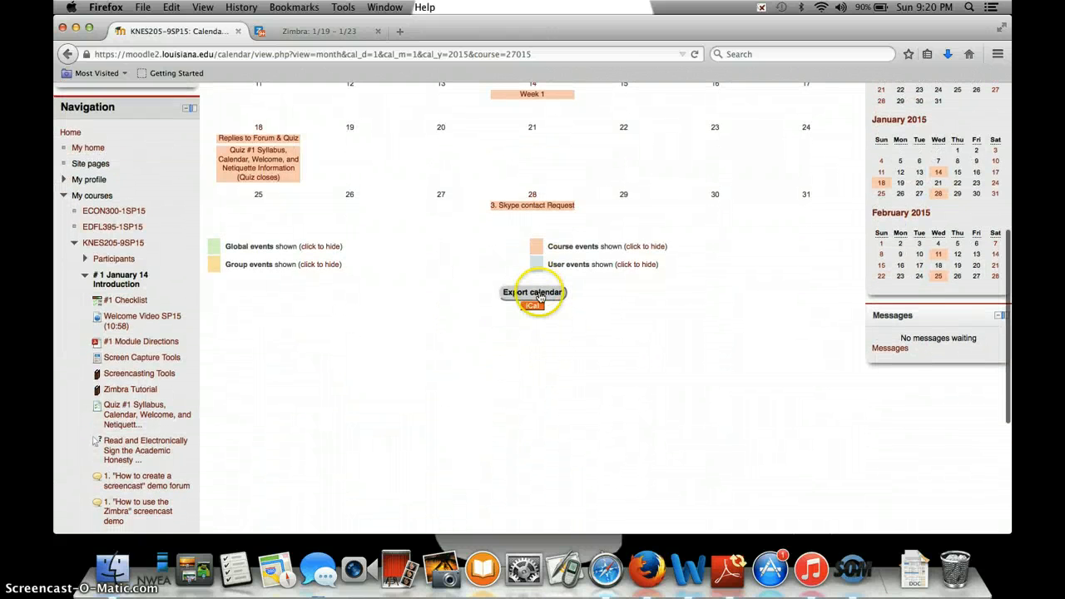
left_click(537, 295)
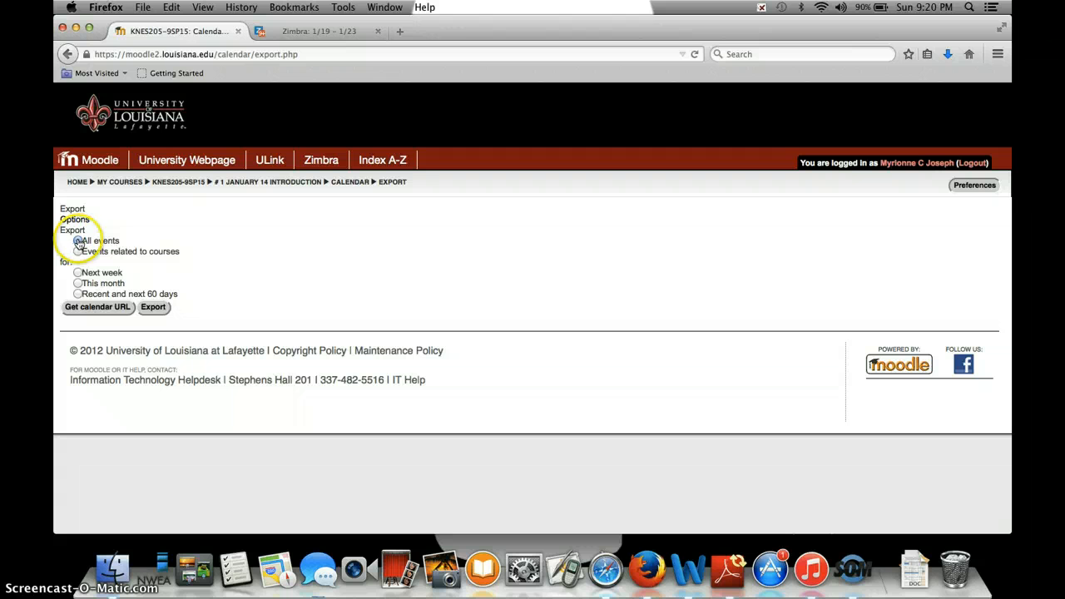
left_click(79, 283)
left_click(96, 307)
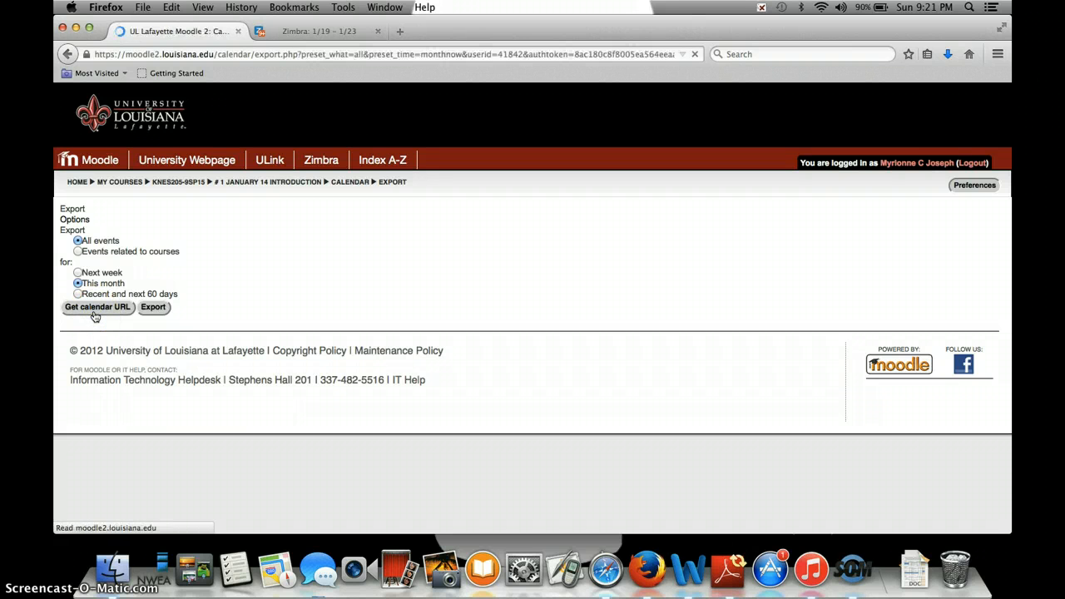
left_click_drag(119, 330, 811, 329)
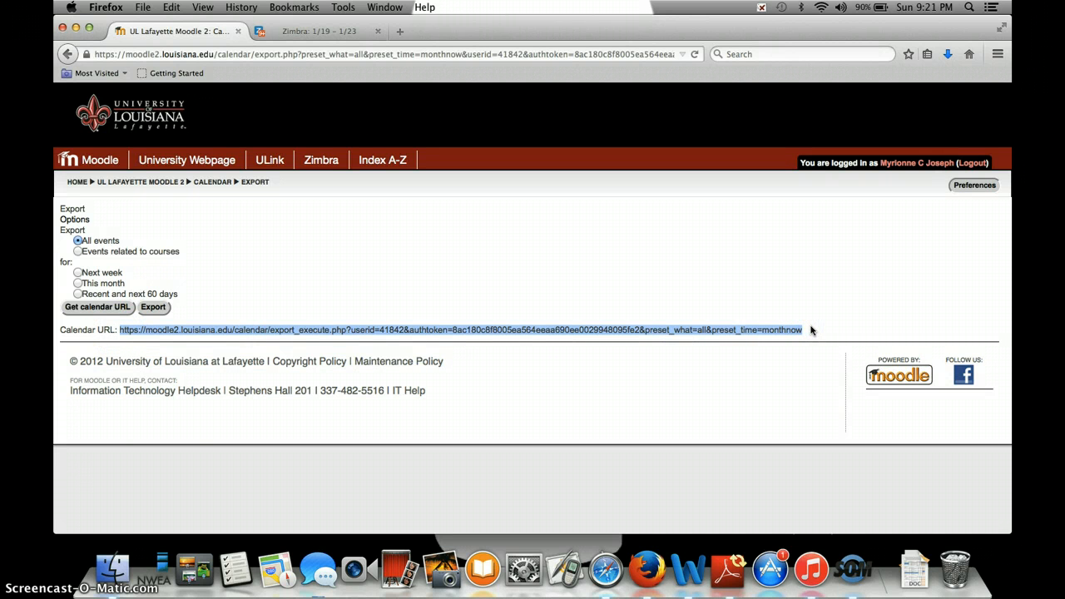
Step: In the Zimbra calendar, start adding an external calendar with Add External Calendar (Other) as the source
left_click(321, 31)
left_click(242, 133)
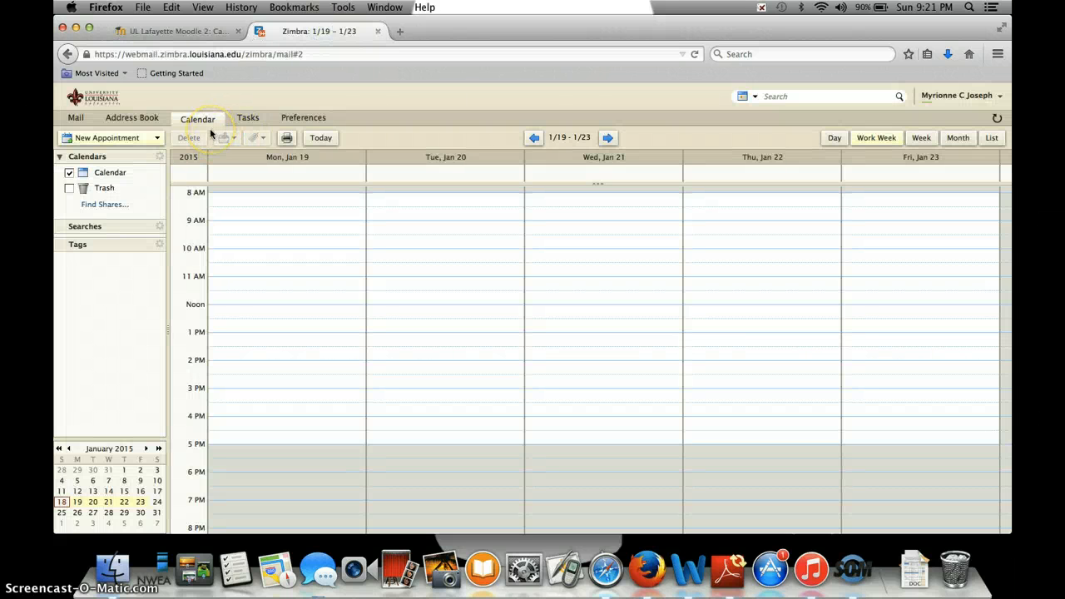
left_click(160, 158)
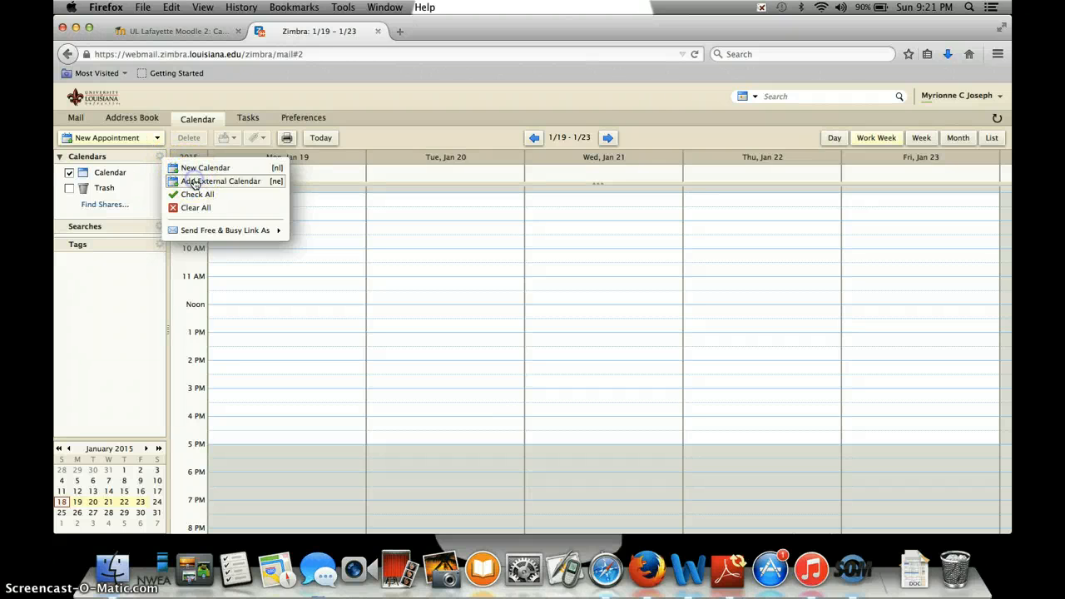
left_click(194, 183)
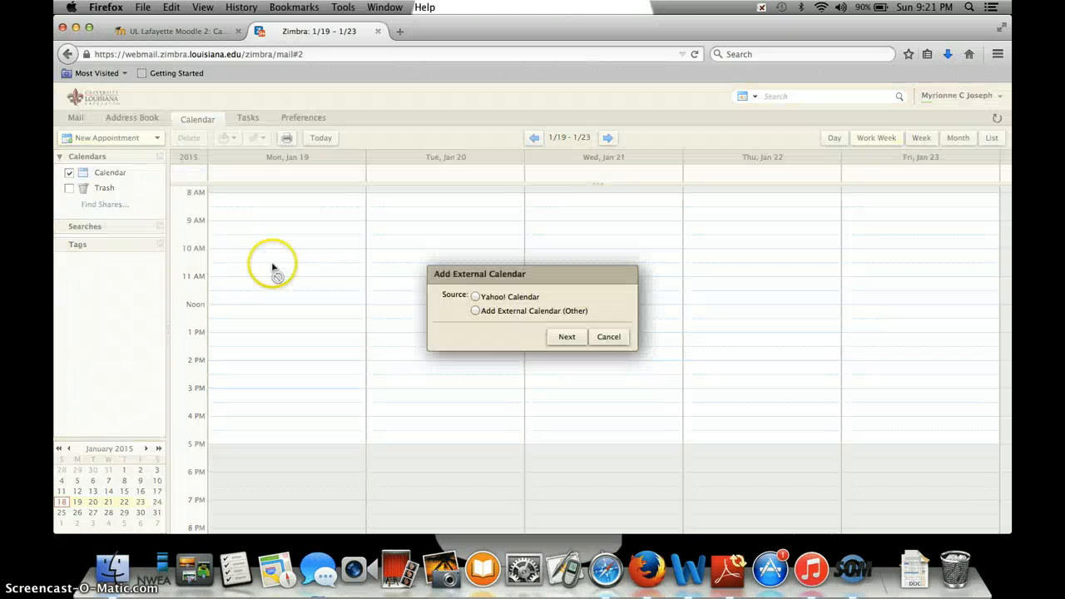
left_click(476, 311)
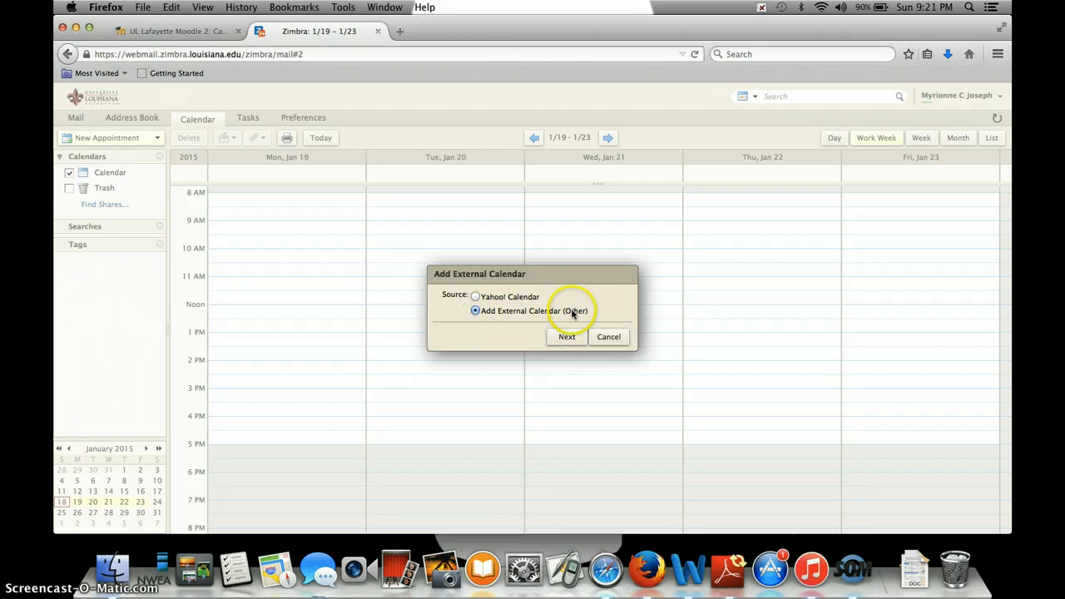
left_click(565, 337)
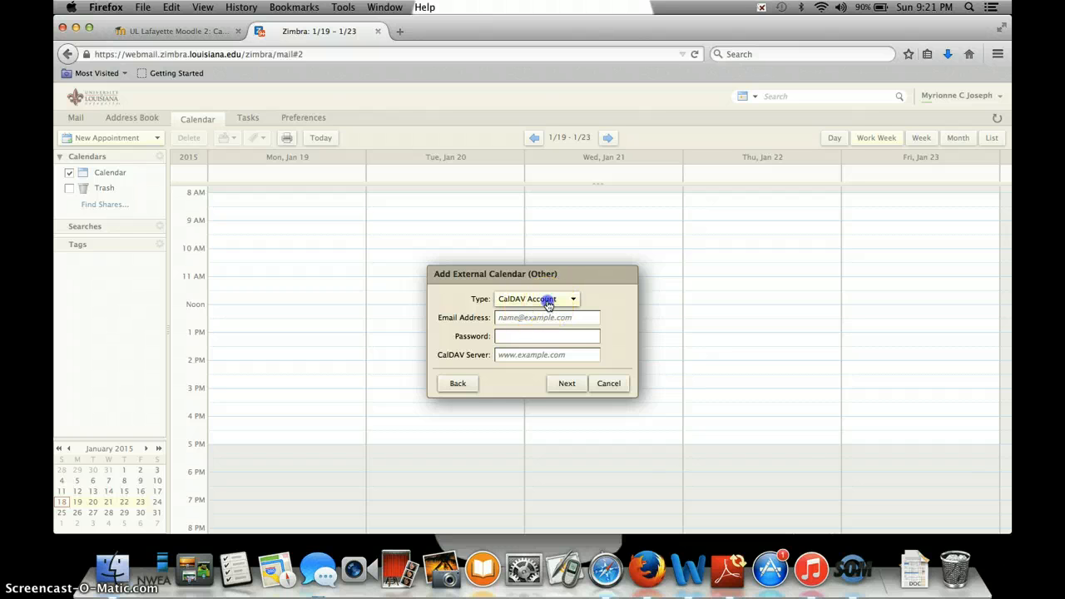
Step: Set the external calendar type to iCAL Subscription and paste the copied Moodle calendar link as the ICS URL
left_click(548, 302)
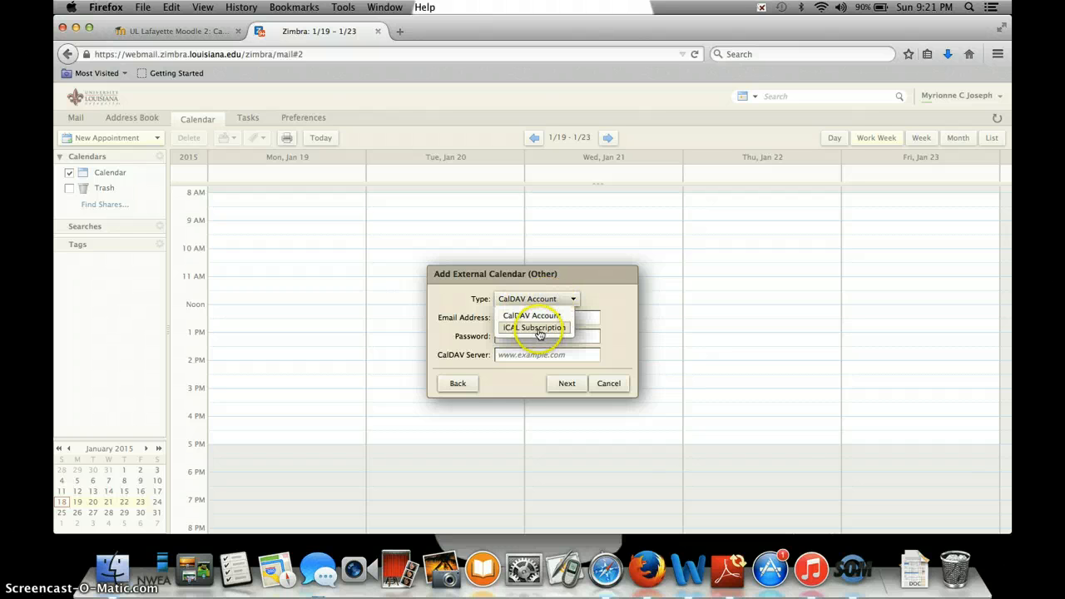
left_click(538, 328)
left_click(536, 319)
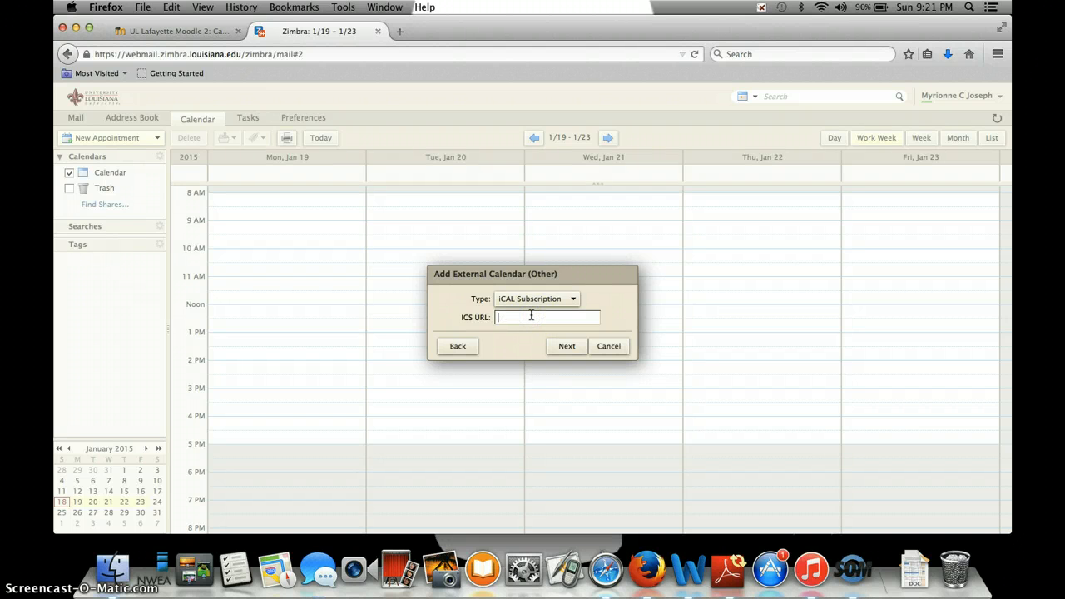
key("super+v")
left_click(567, 346)
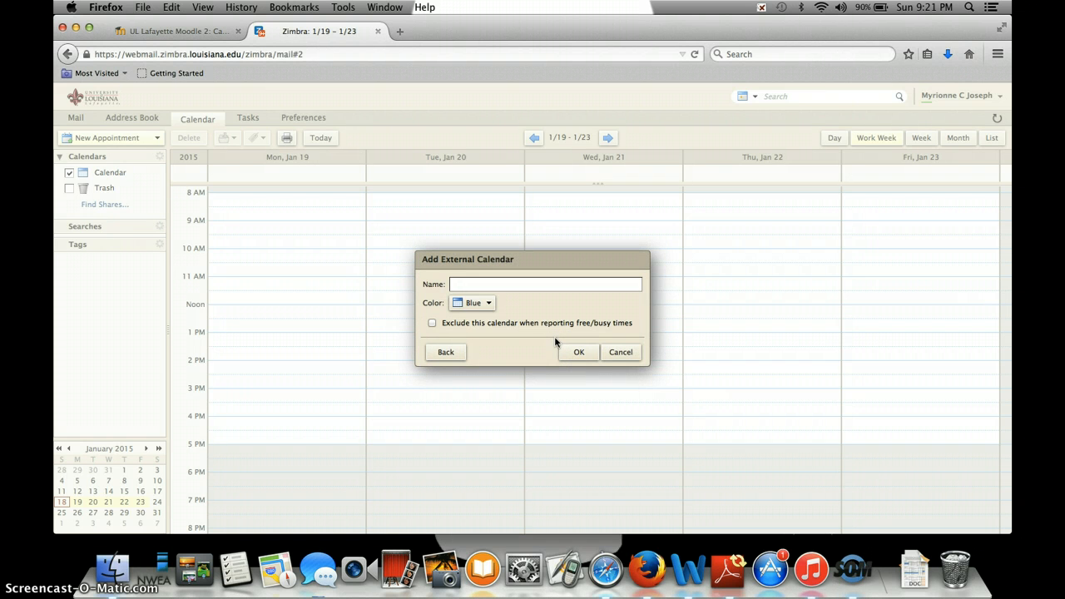
Step: Name the external calendar KNES 205, give it the color Purple and finish adding it
type("KNES 205")
left_click(479, 304)
left_click(478, 359)
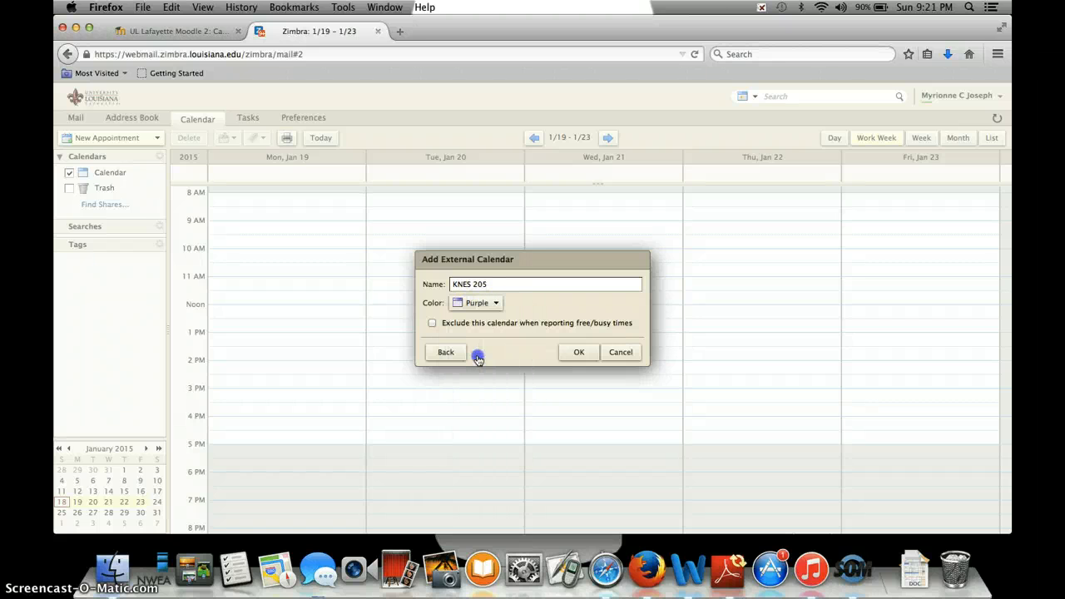
left_click(563, 351)
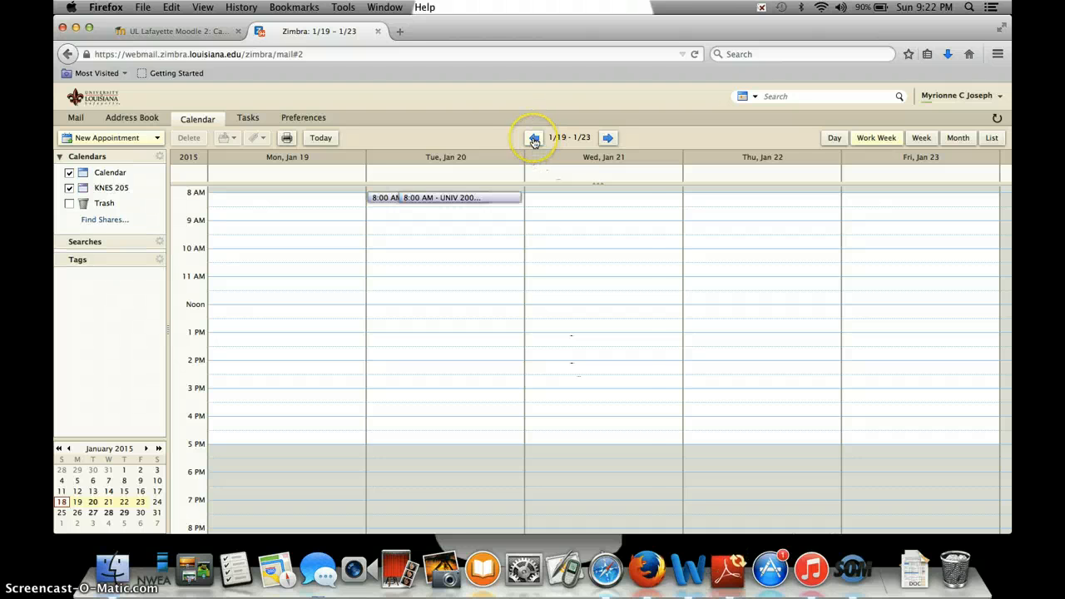
Step: Show the previous work week, January 12 to 16, and examine the imported course events and their details
left_click(535, 138)
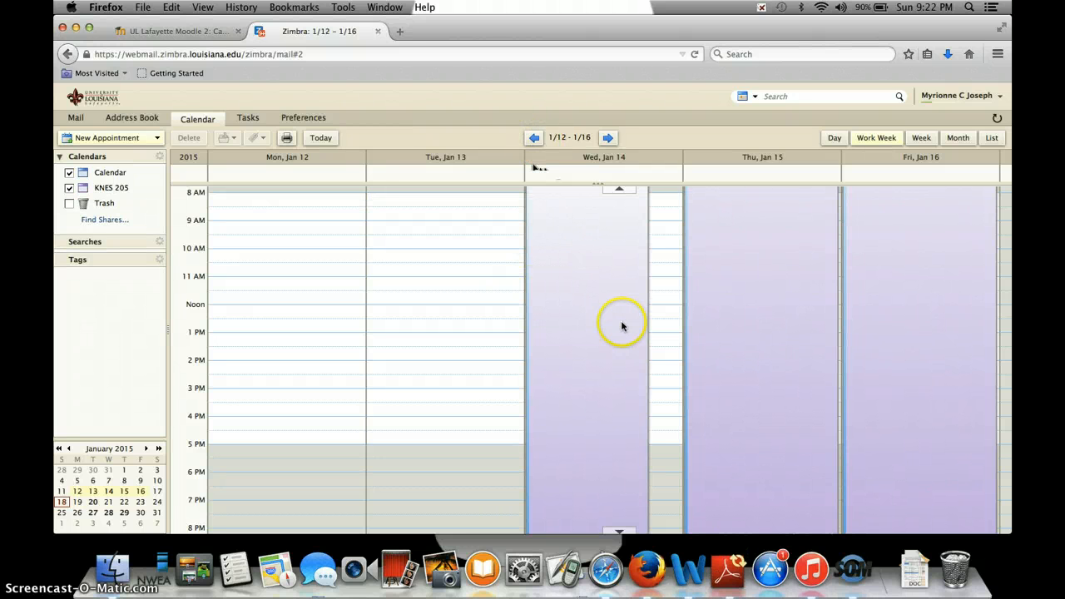
scroll(615, 299, "up", 5)
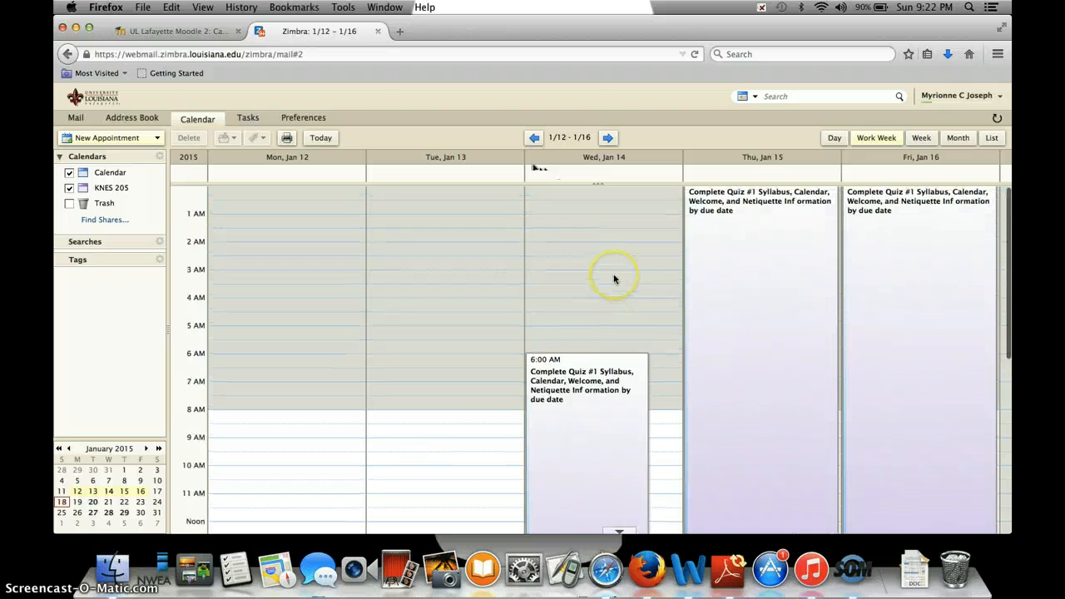
scroll(610, 357, "down", 5)
mouse_move(690, 469)
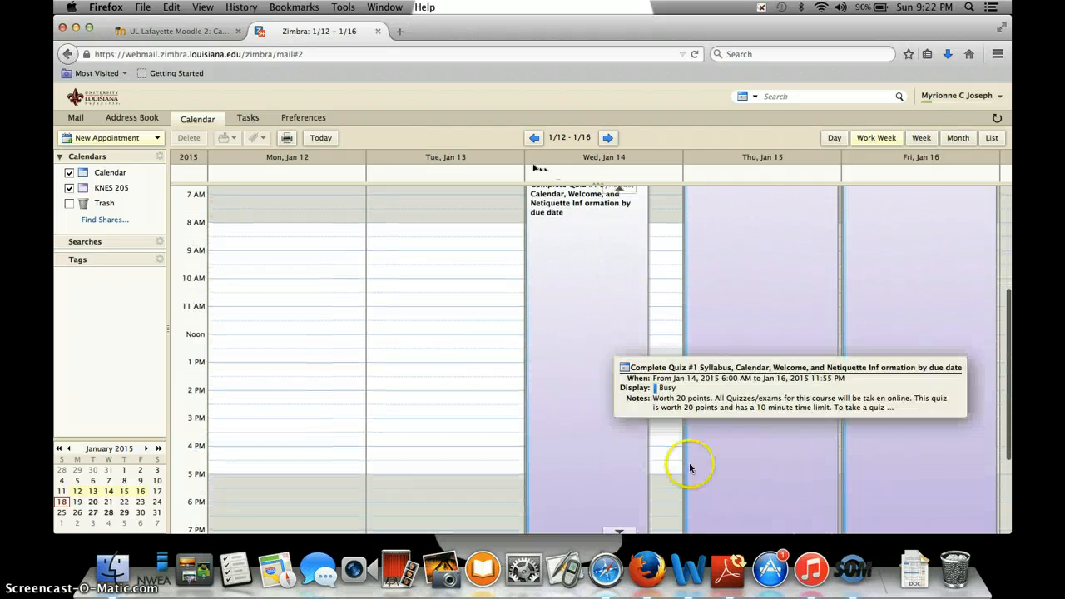
left_click(853, 570)
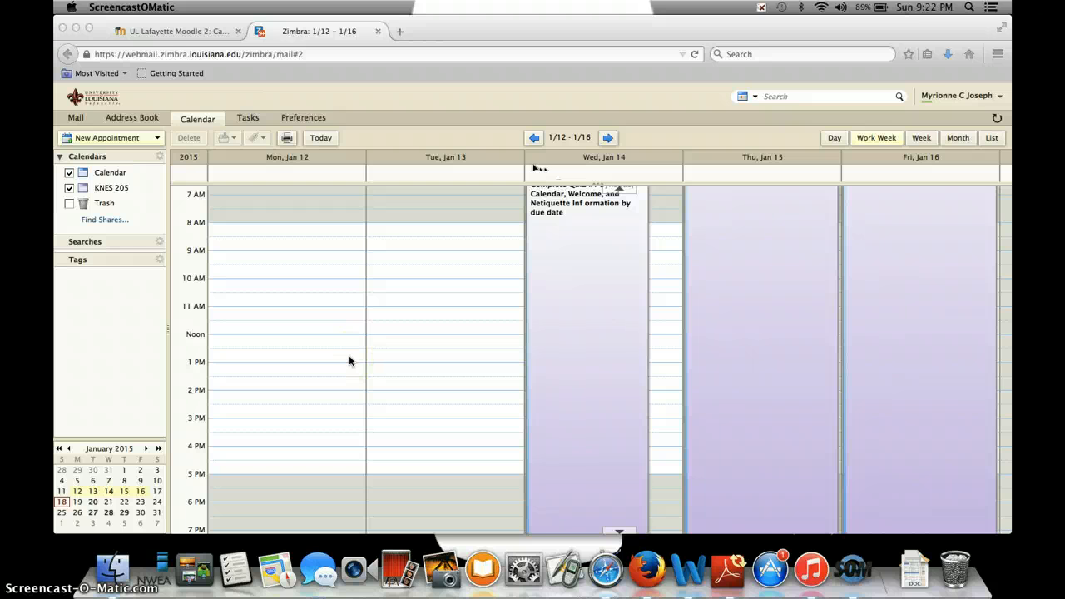
Step: Create an orange mail folder named Health110 and move the January 17 message "HLTH110-1SP15: Introduction assignment" from the inbox into it
left_click(76, 121)
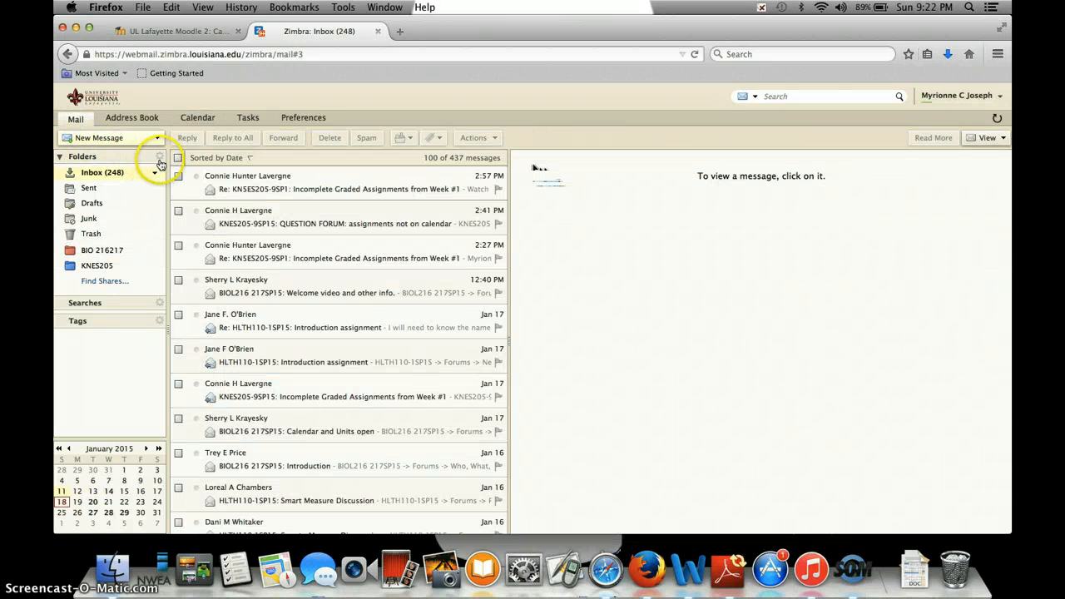
left_click(160, 158)
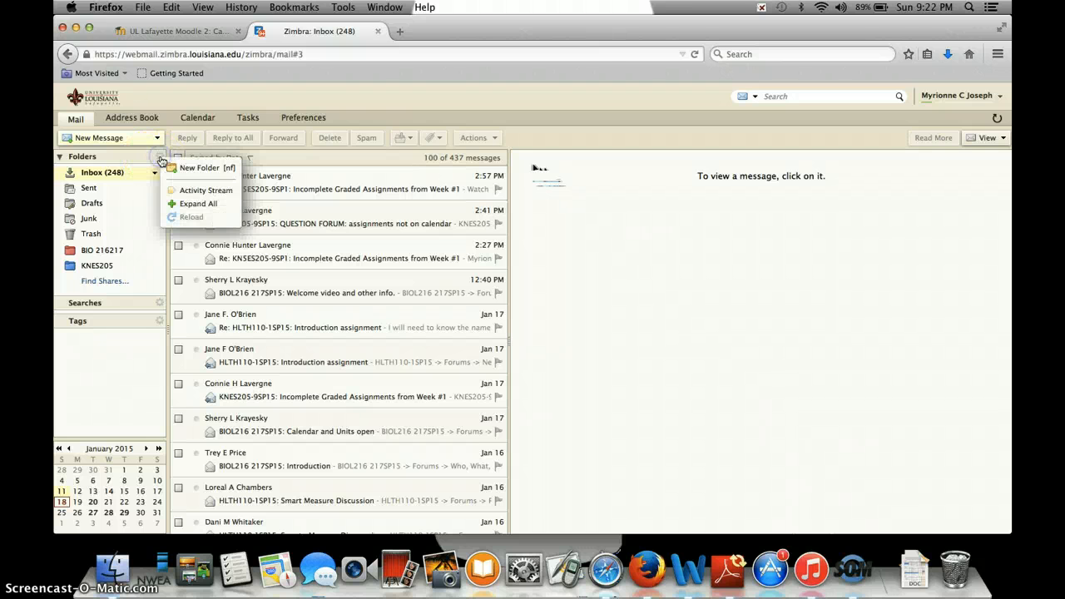
left_click(194, 168)
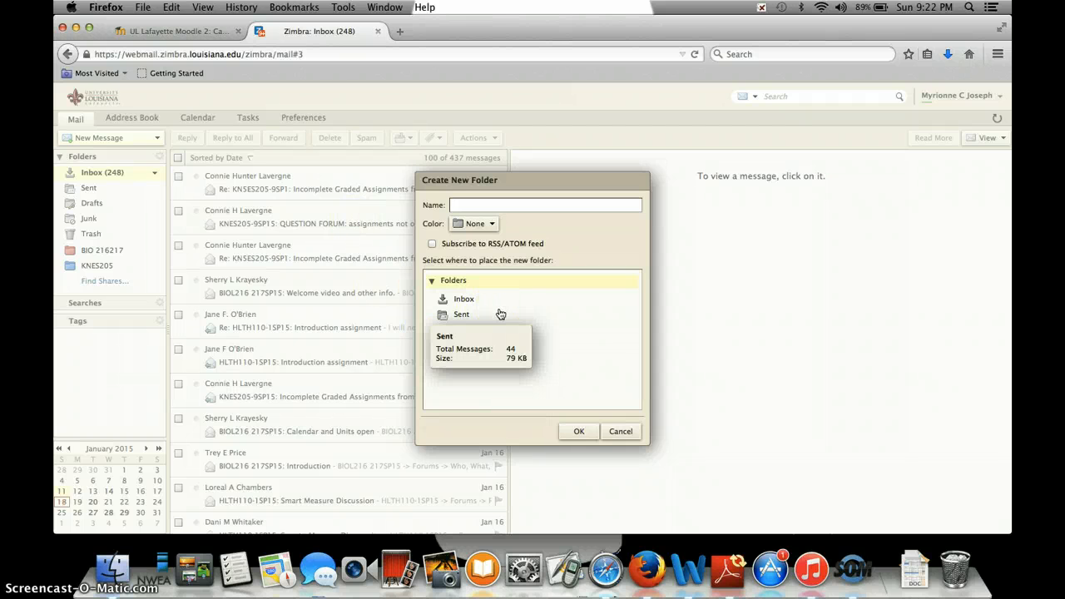
type("Health11")
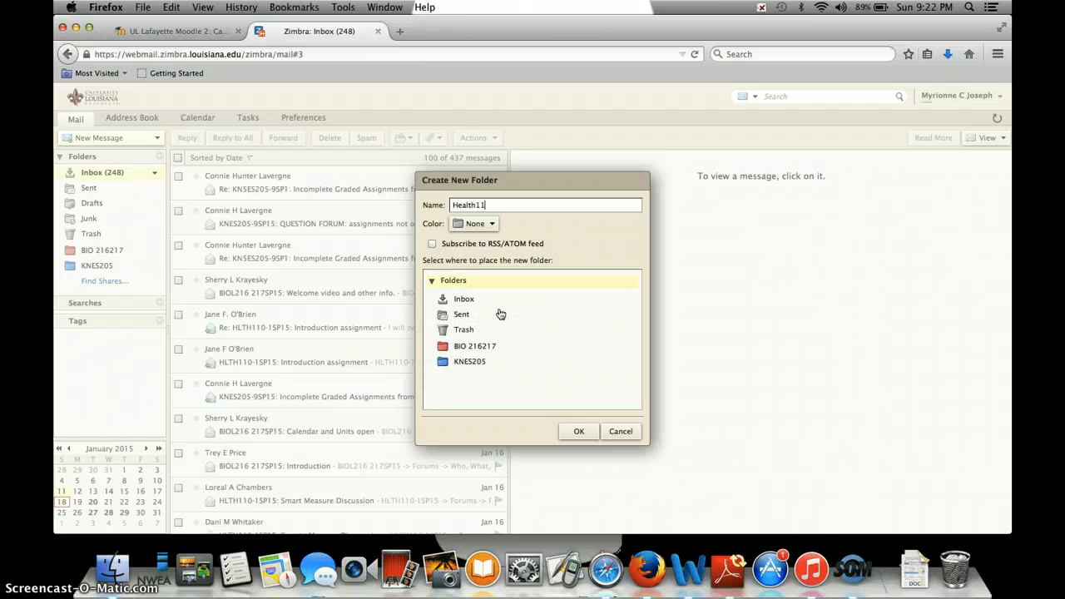
type("0")
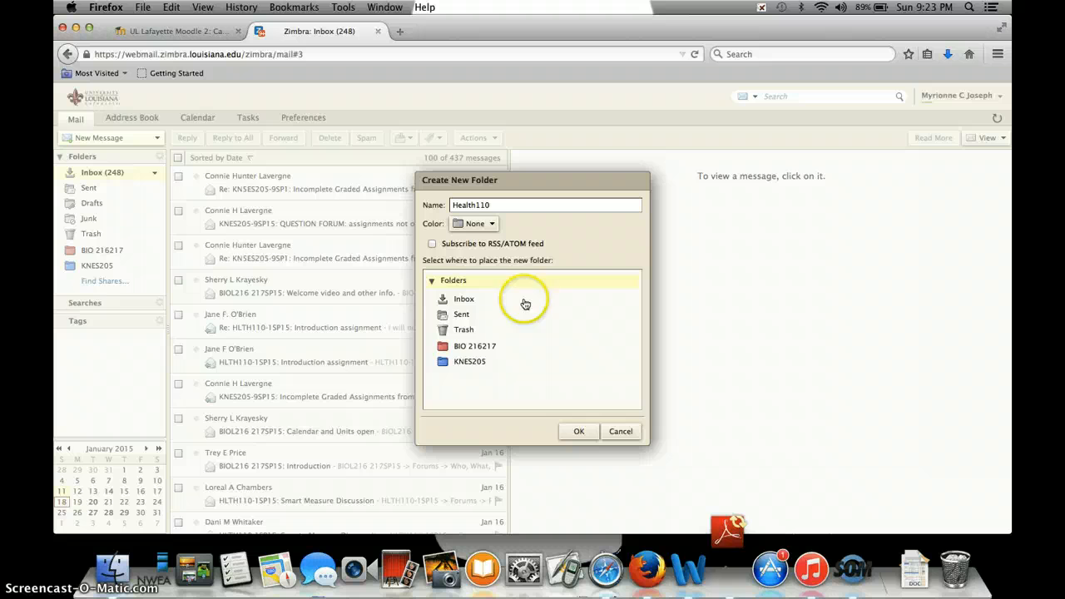
left_click(476, 223)
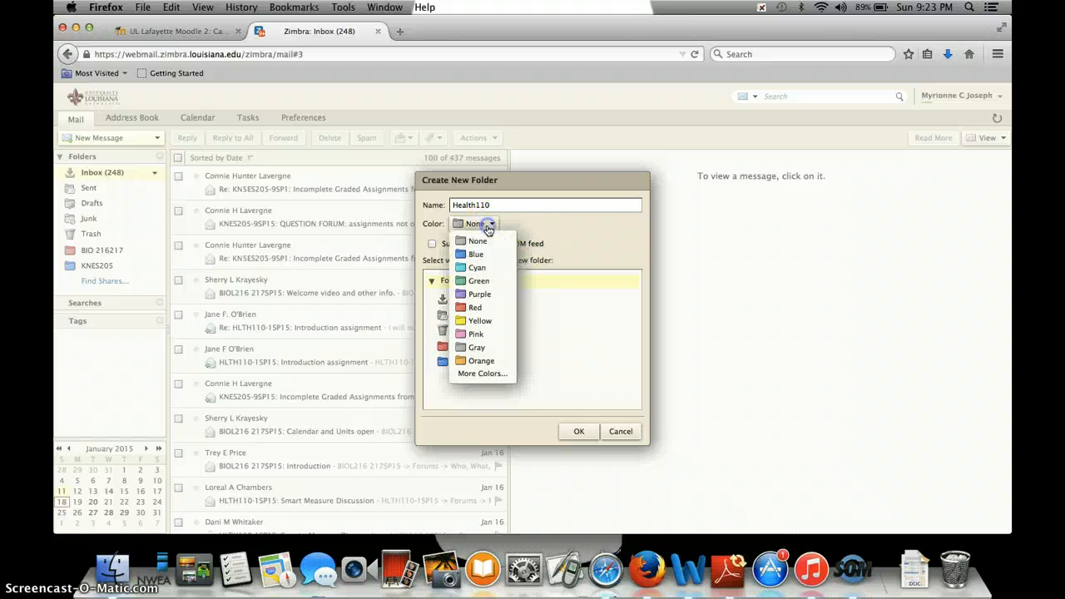
left_click(480, 361)
left_click(576, 433)
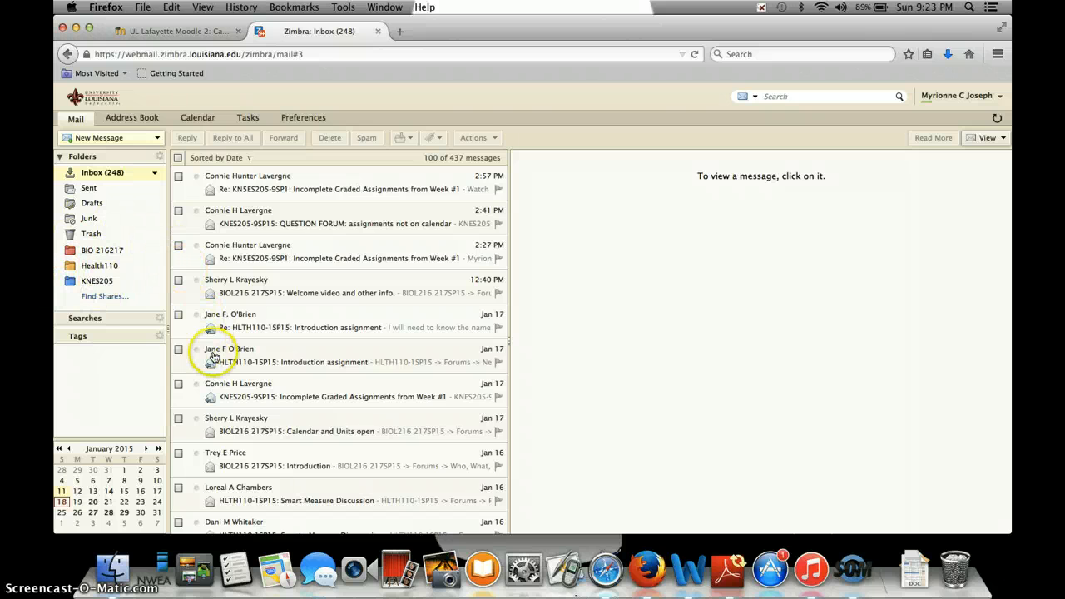
mouse_move(239, 355)
left_mouse_down()
mouse_move(147, 306)
mouse_move(114, 266)
left_mouse_up()
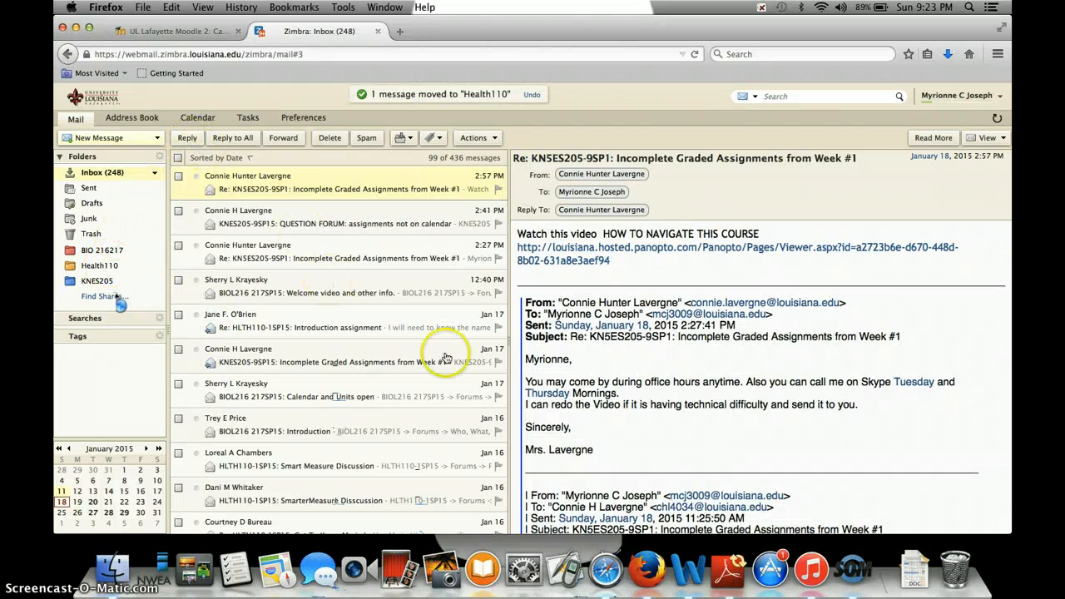
left_click(859, 569)
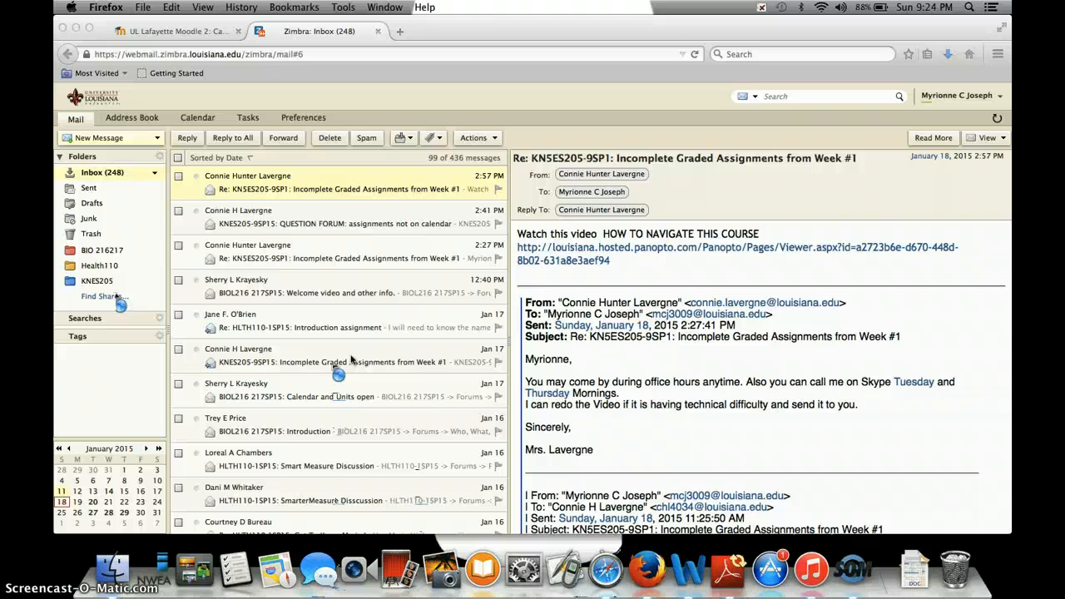
Step: Create a new task with the subject "Complete Quiz for BIO 216" and High priority
left_click(249, 120)
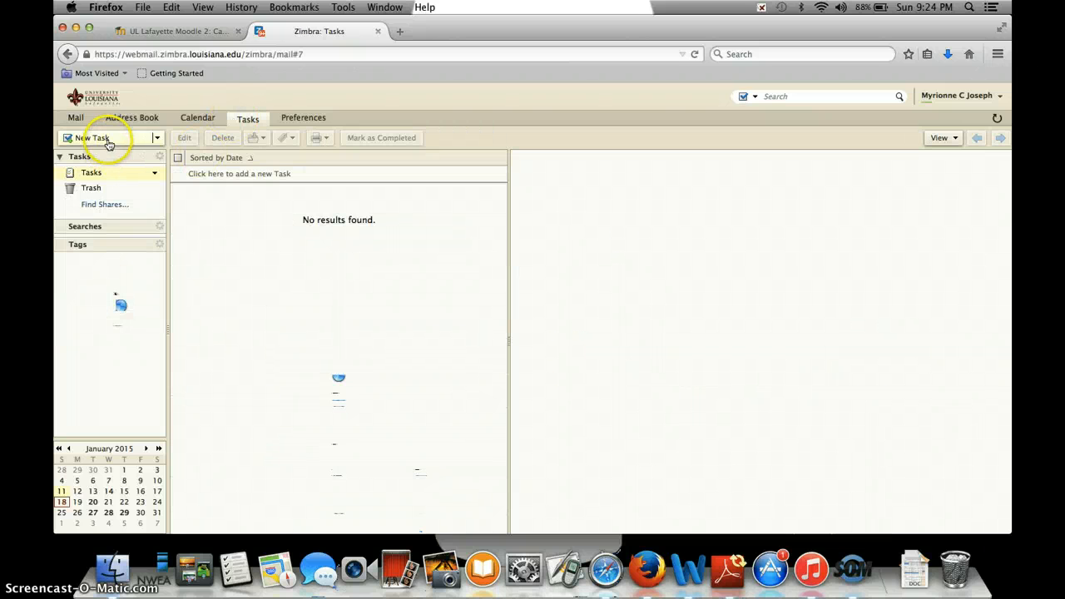
left_click(109, 140)
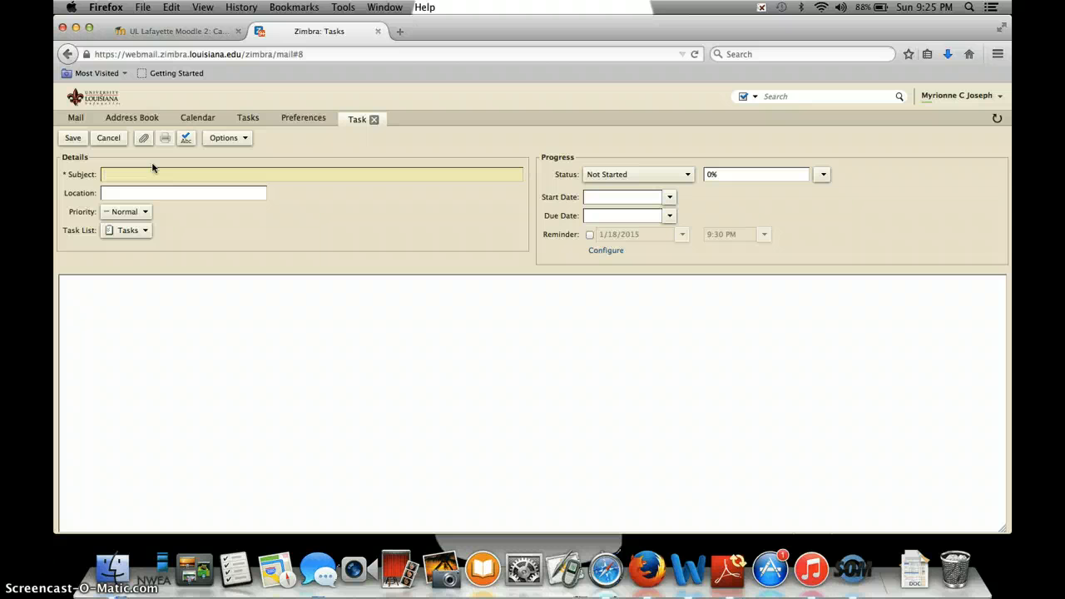
type("Complete Quiz for")
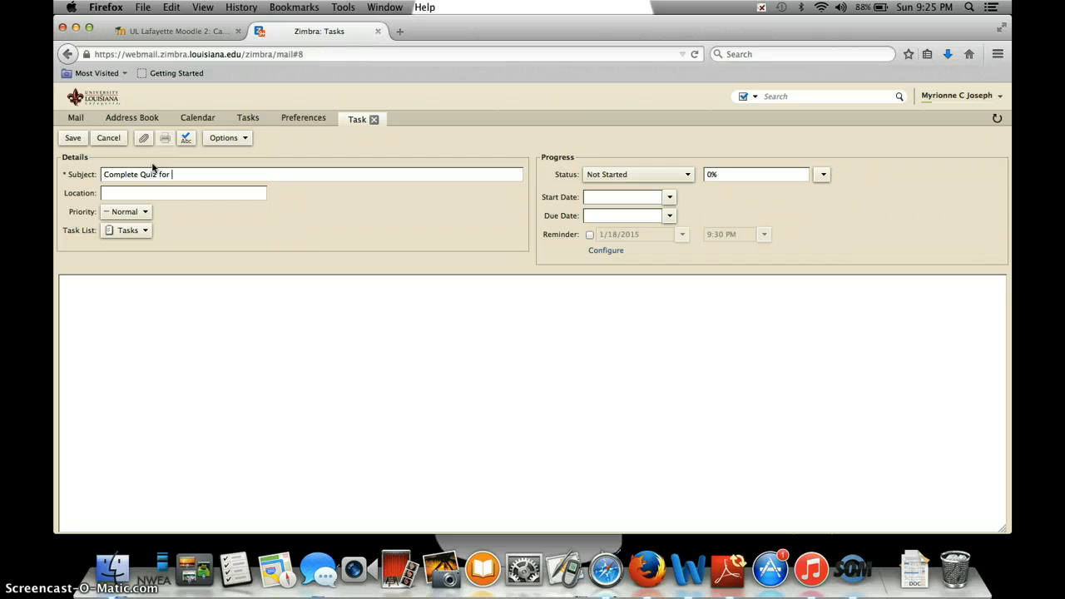
type("BIO 216")
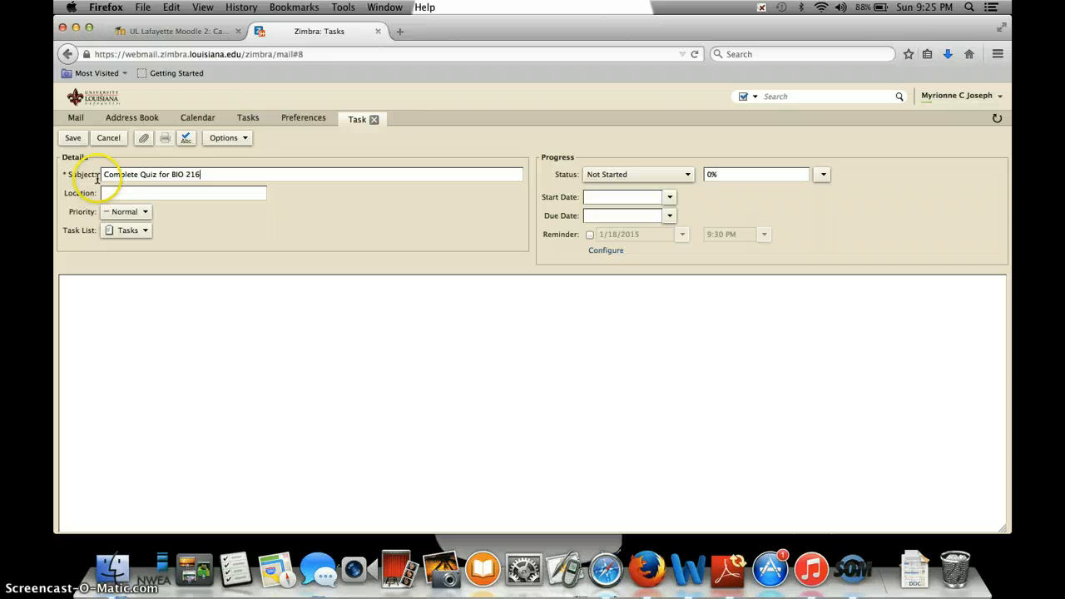
left_click(121, 193)
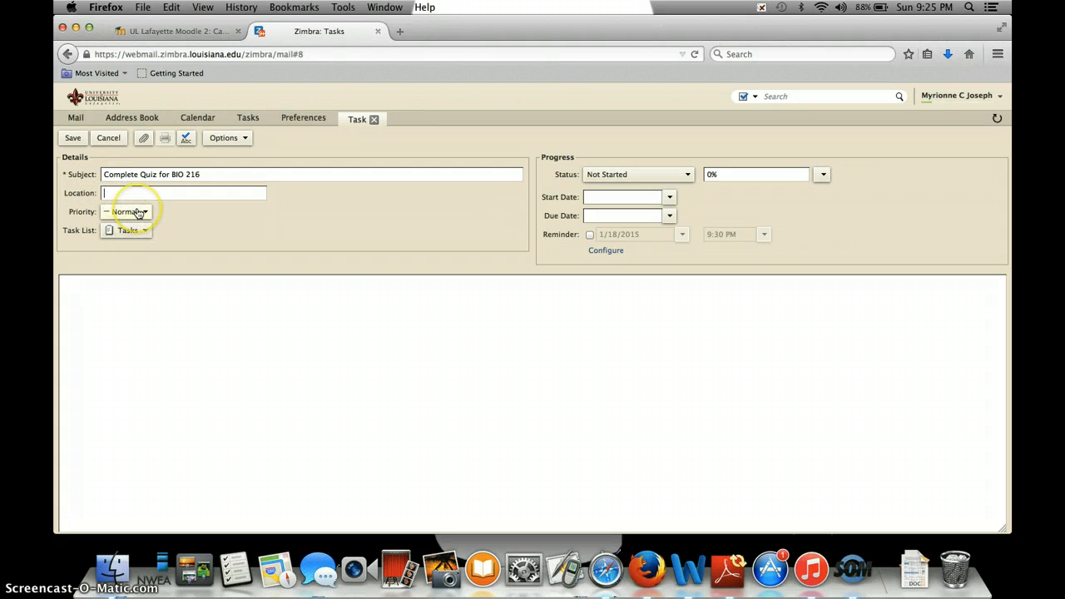
left_click(138, 213)
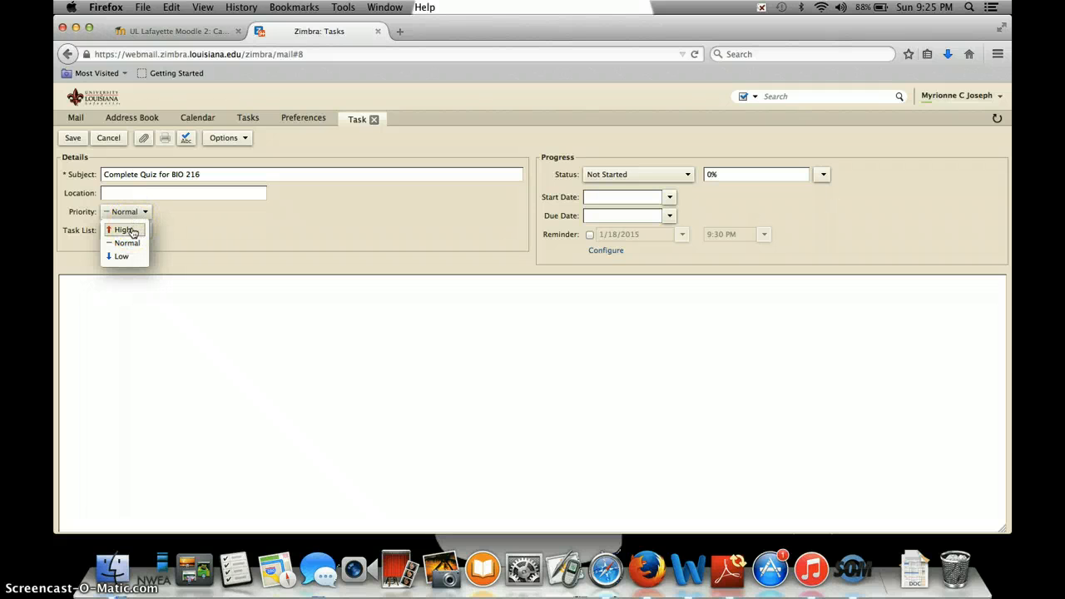
left_click(132, 230)
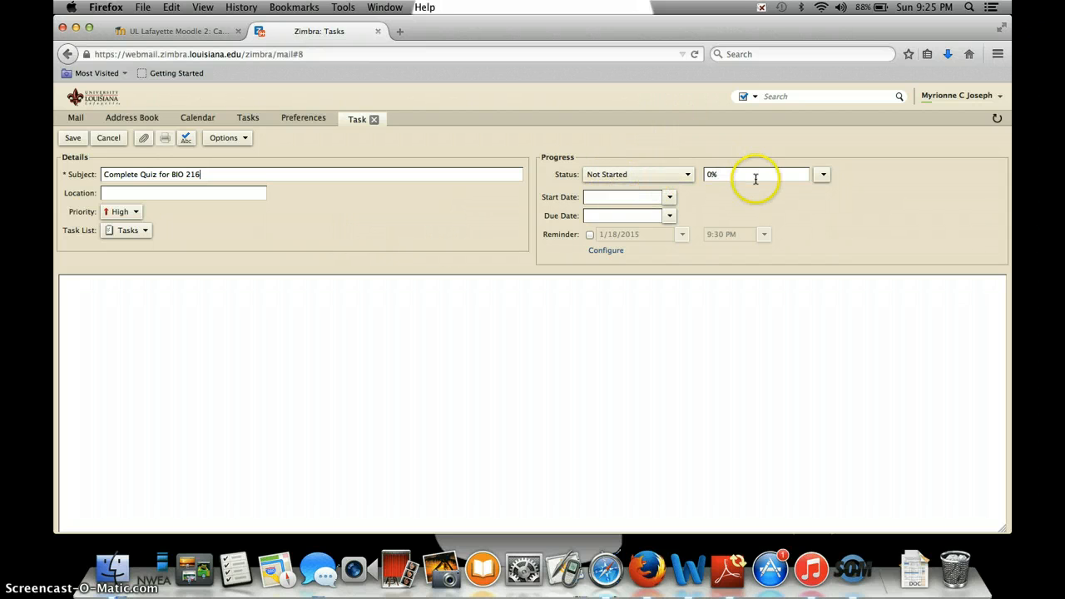
Step: Review the task's status options, keep it at Not Started and set its completion percentage to 0%
left_click(674, 176)
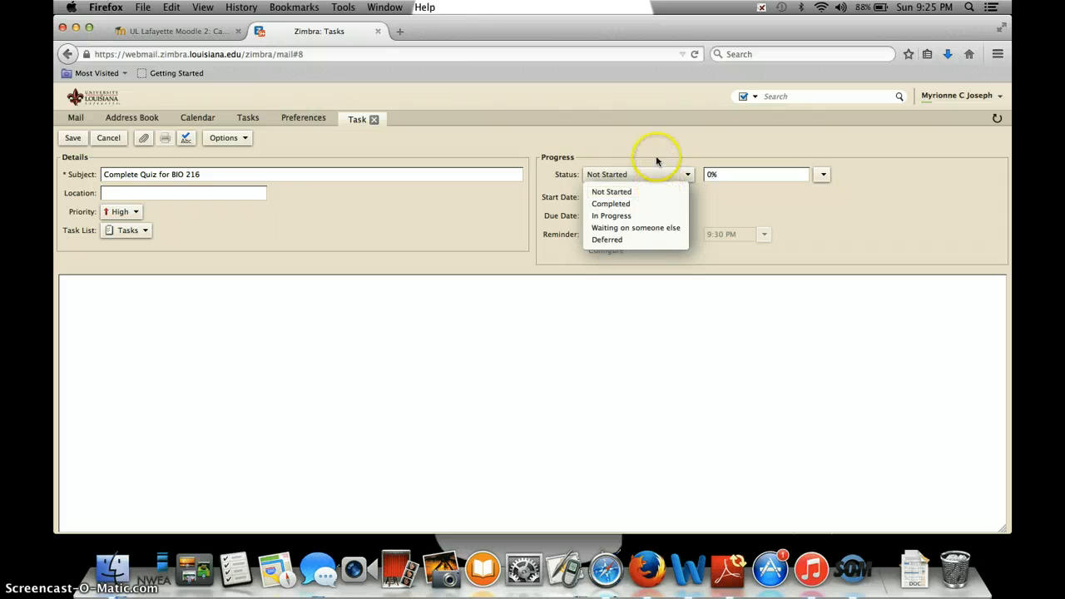
left_click(774, 175)
left_click(824, 177)
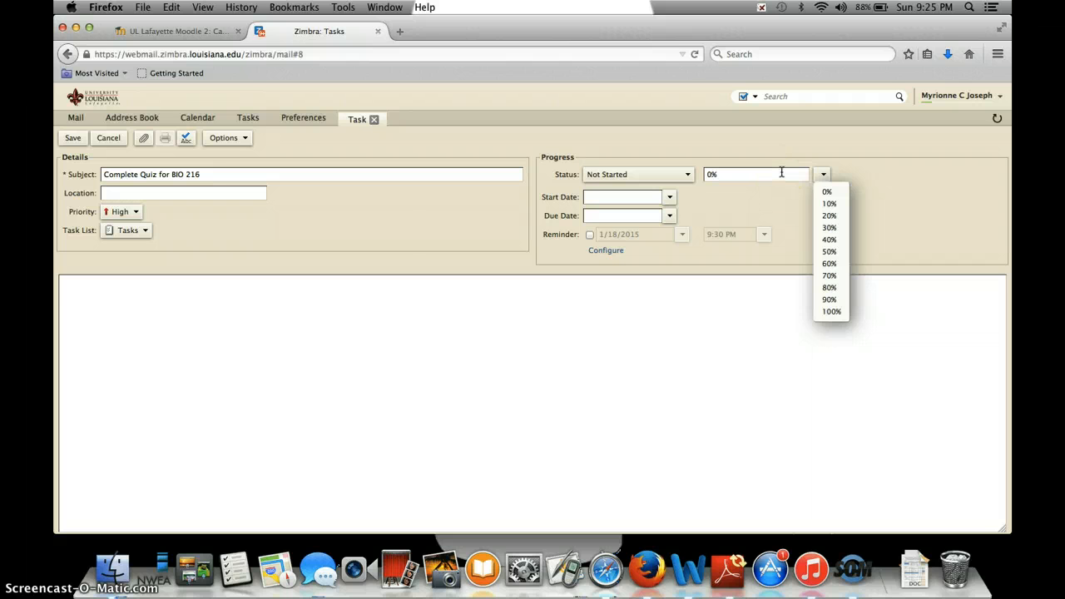
left_click(824, 192)
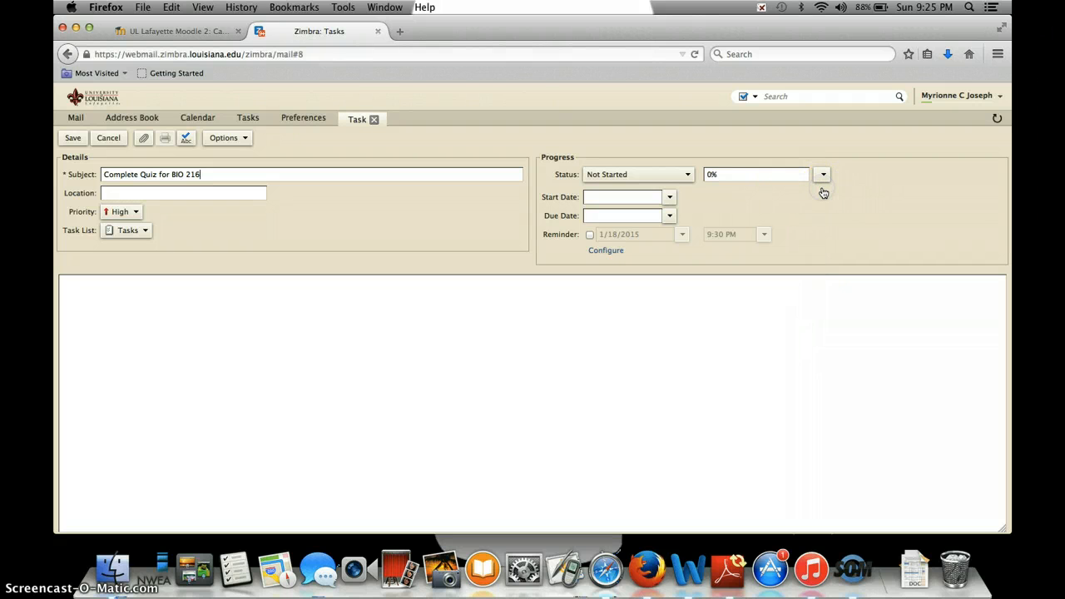
Step: Set the task's start date to 1/22/2015 and its due date to 1/25/2015
left_click(670, 198)
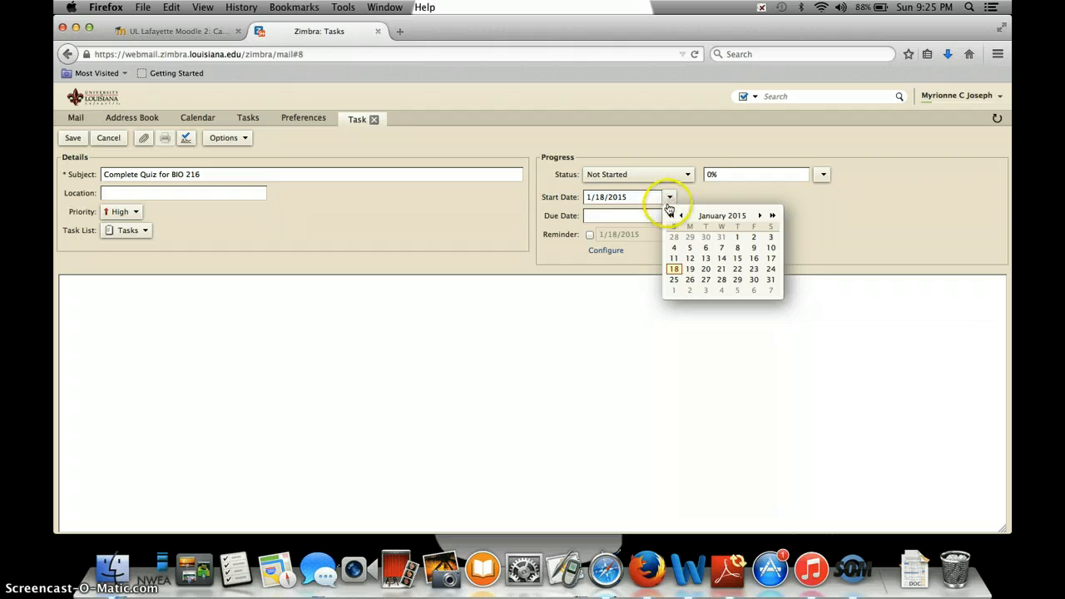
left_click(738, 269)
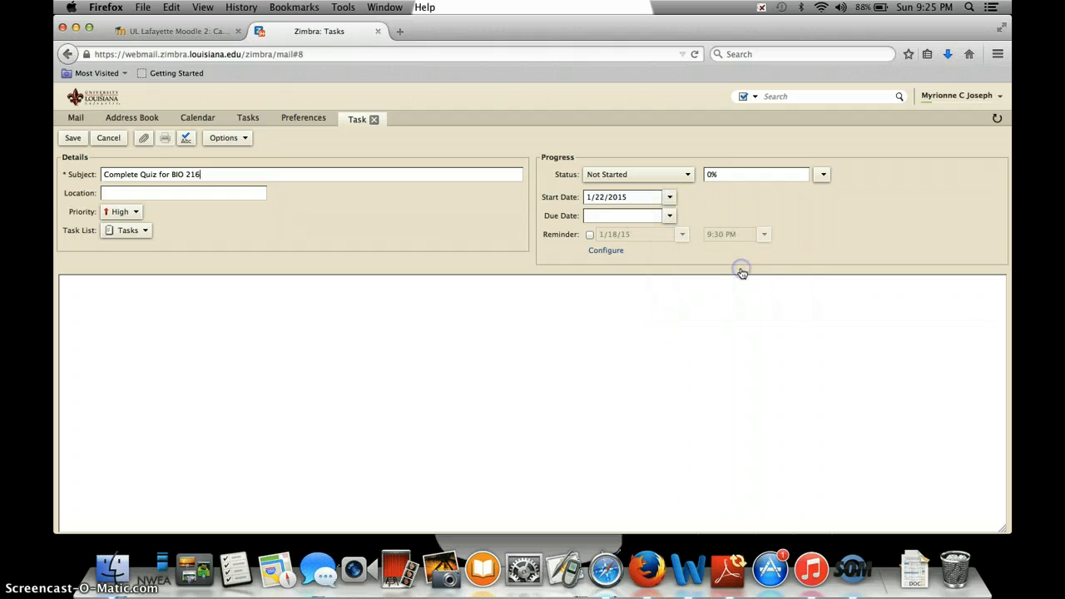
left_click(668, 218)
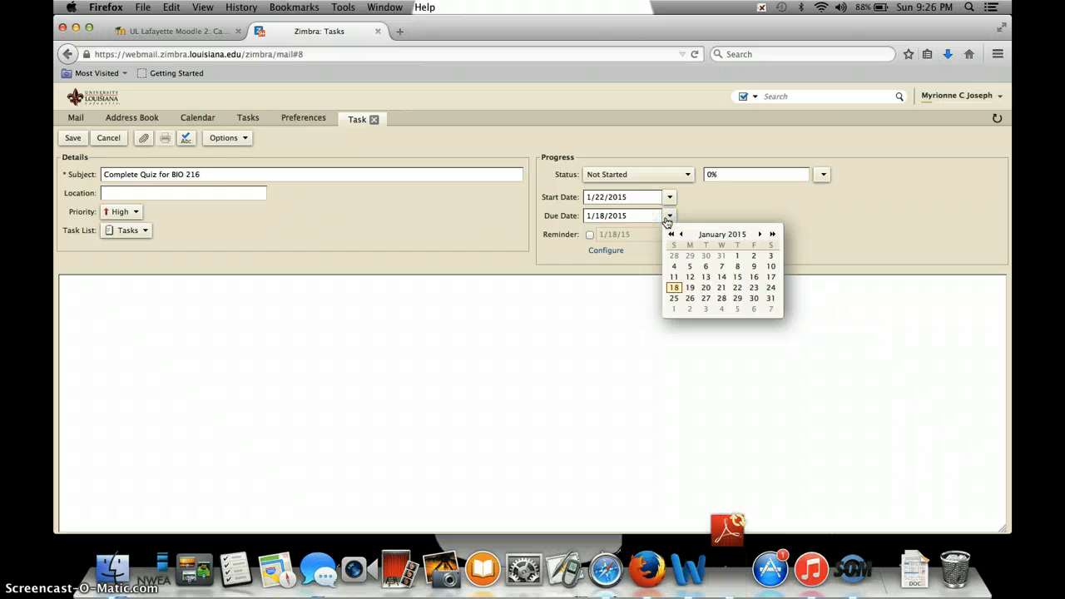
left_click(674, 298)
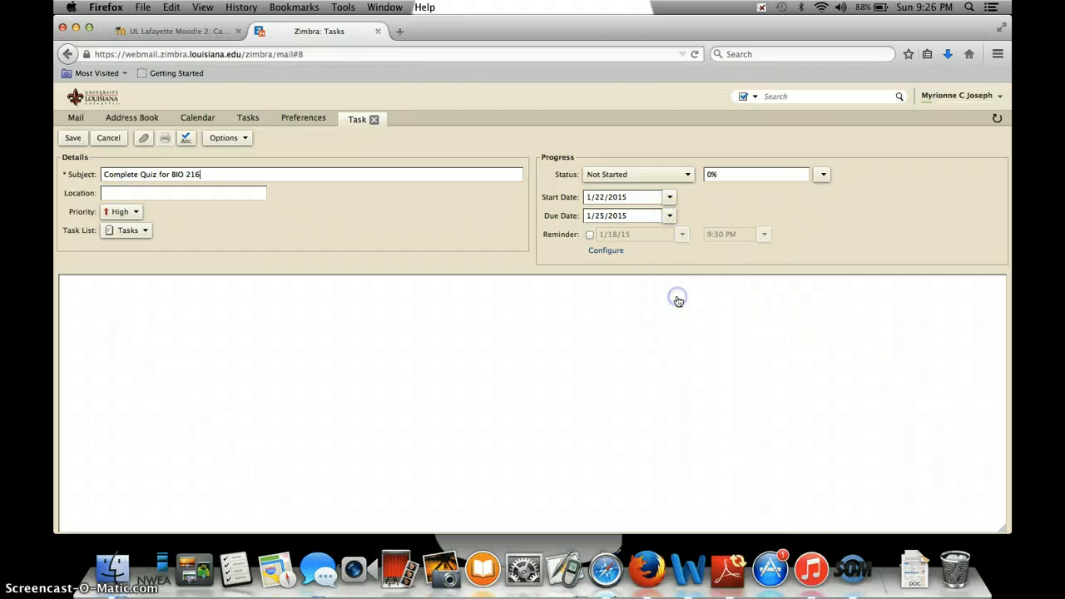
Step: Enable a reminder for the task on 1/23/2015 at 3:00 PM and save the task
left_click(591, 235)
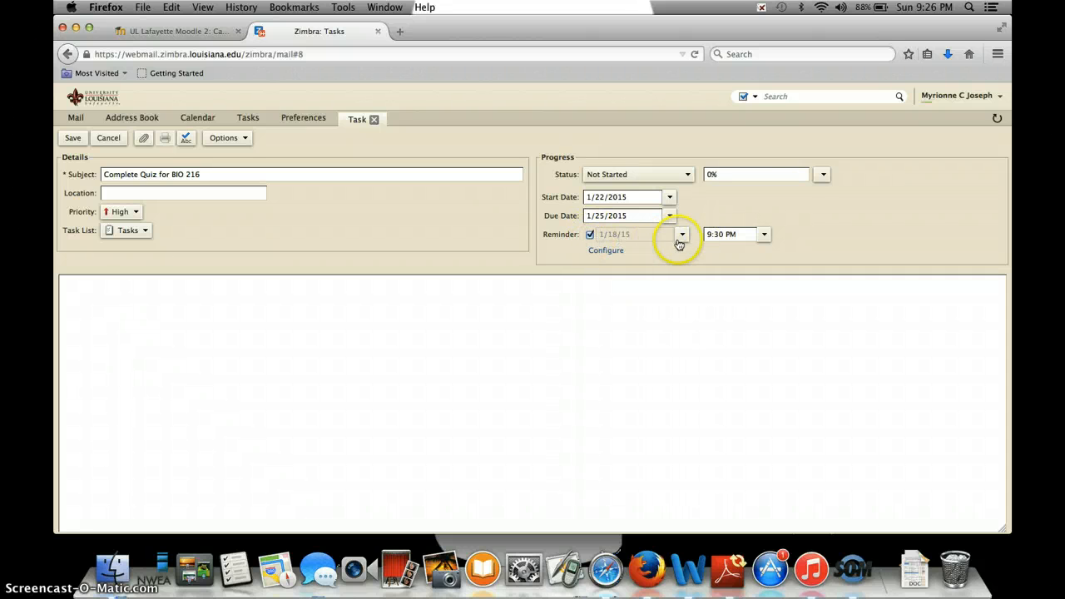
left_click(680, 237)
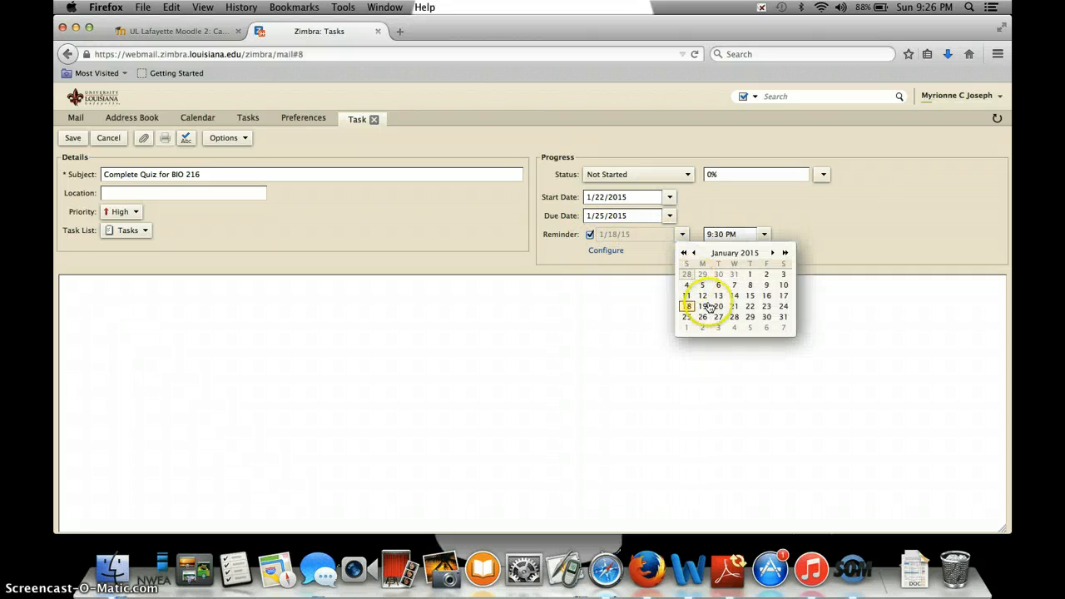
left_click(766, 307)
left_click(764, 235)
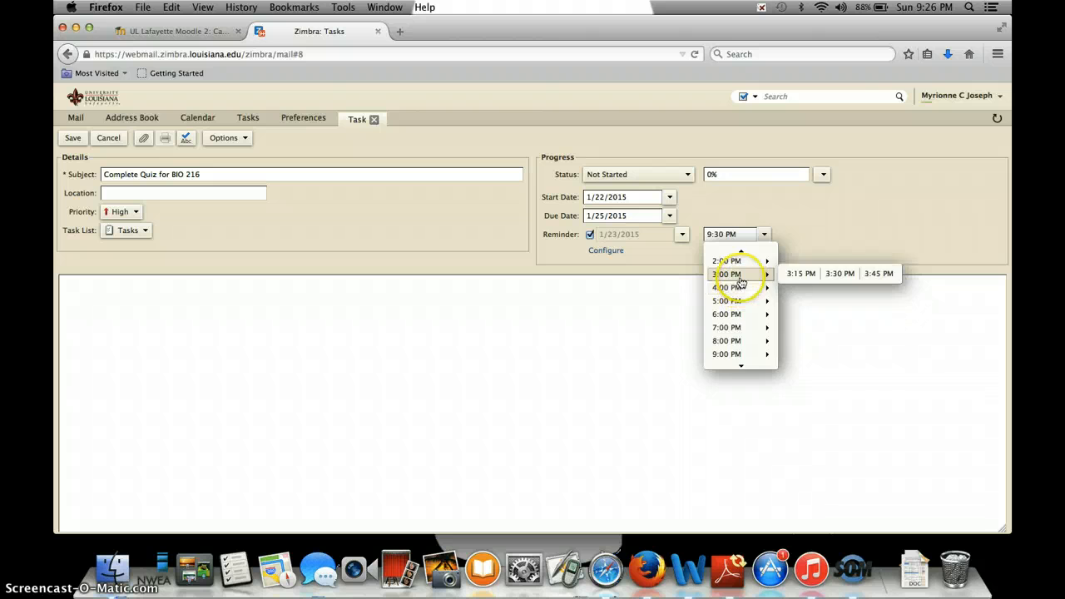
left_click(740, 276)
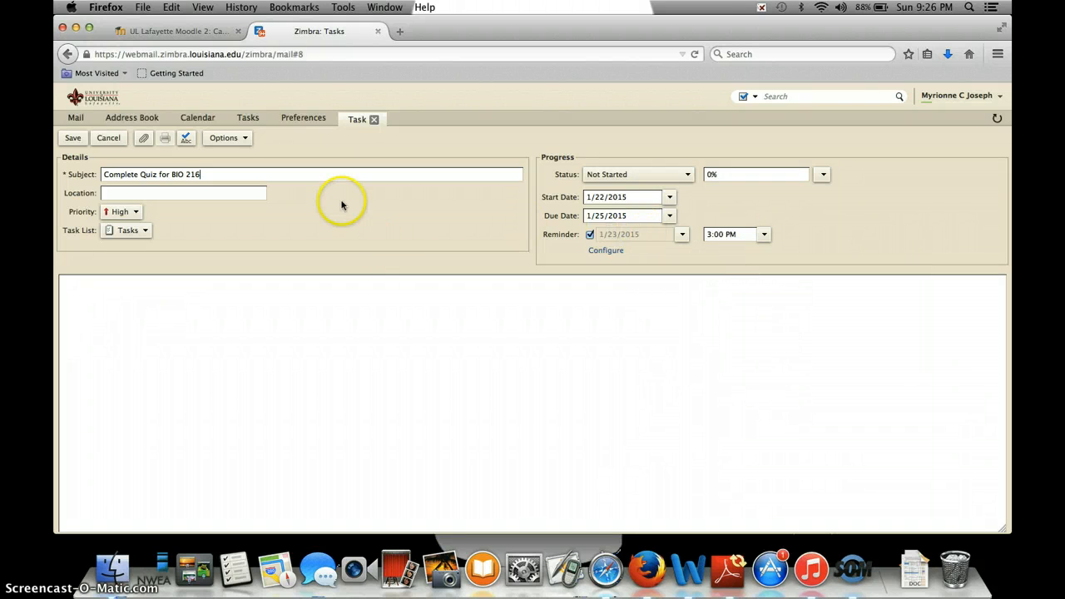
left_click(72, 138)
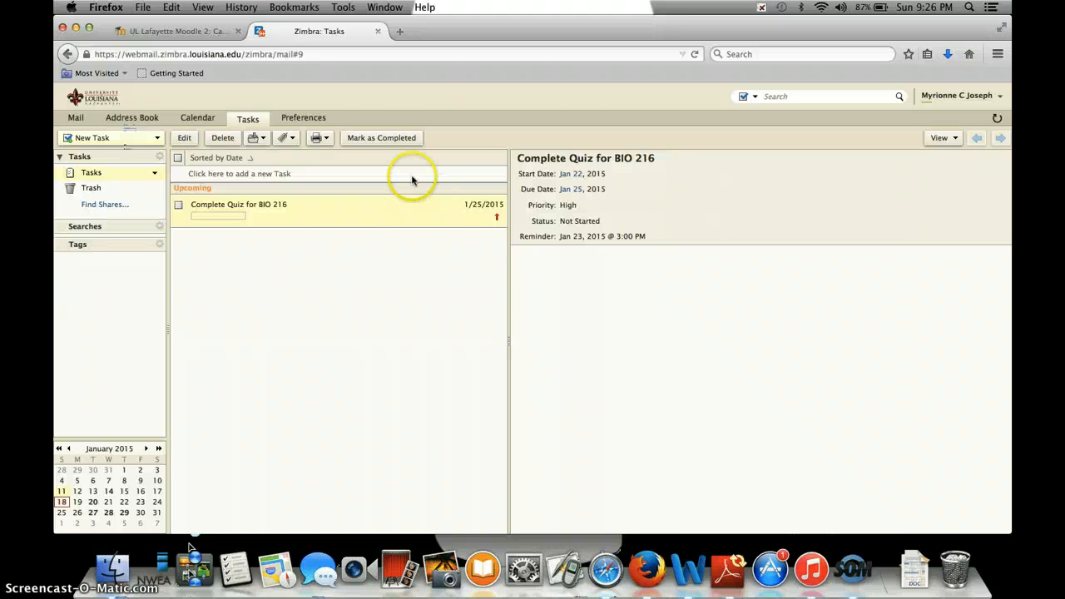
Step: Open the signature preferences and add a second signature
left_click(853, 568)
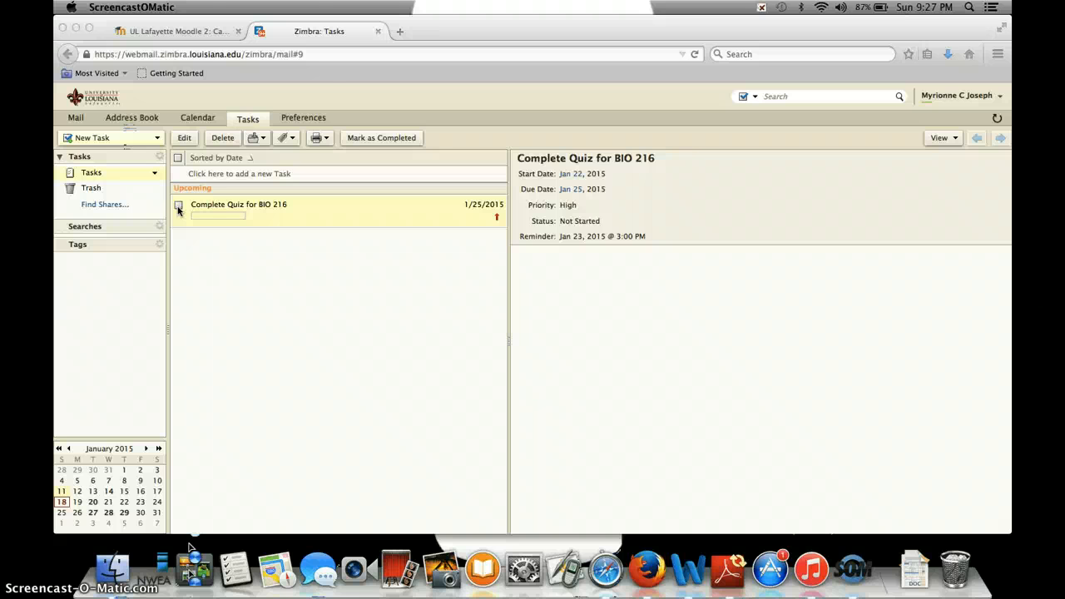
left_click(308, 122)
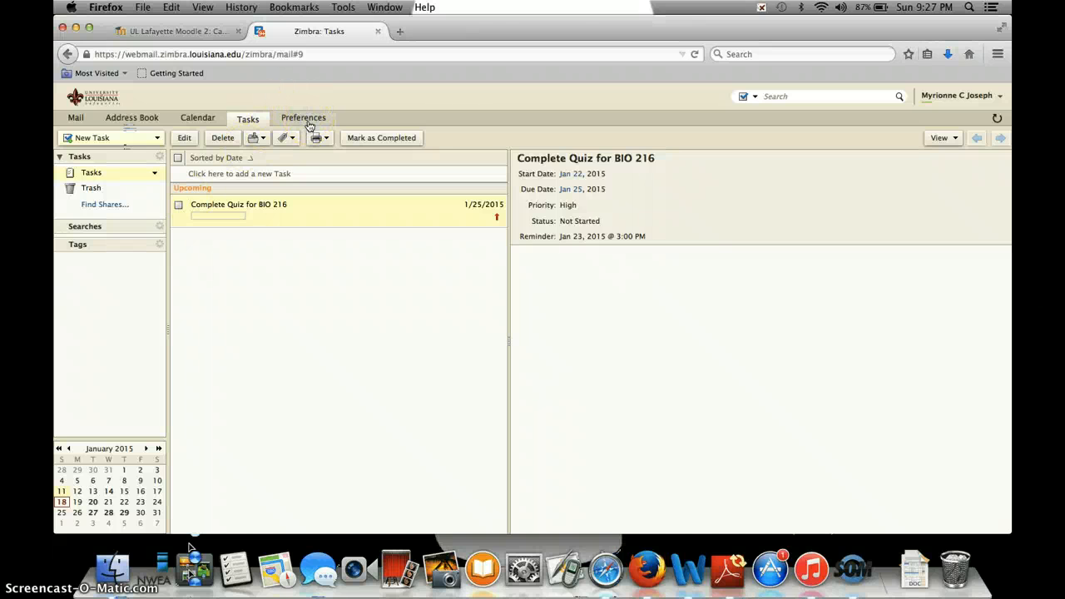
left_click(307, 120)
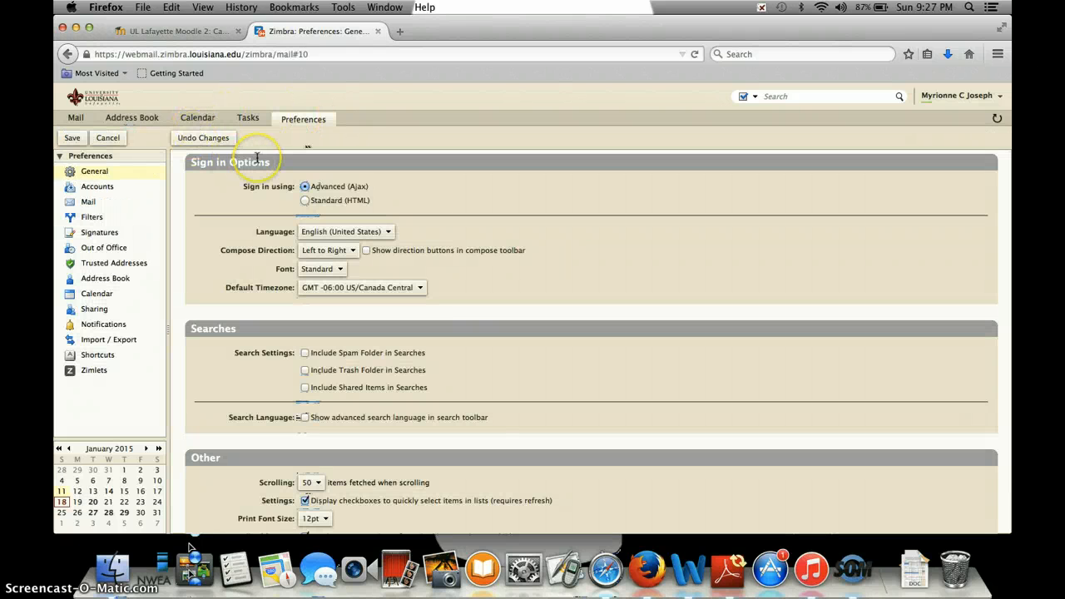
left_click(308, 210)
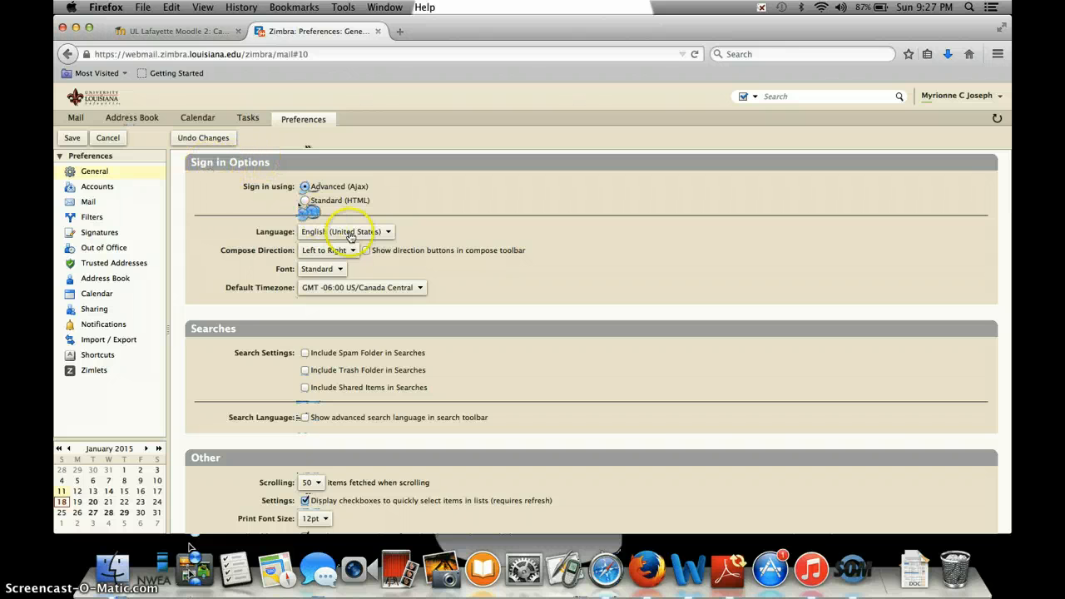
left_click(847, 567)
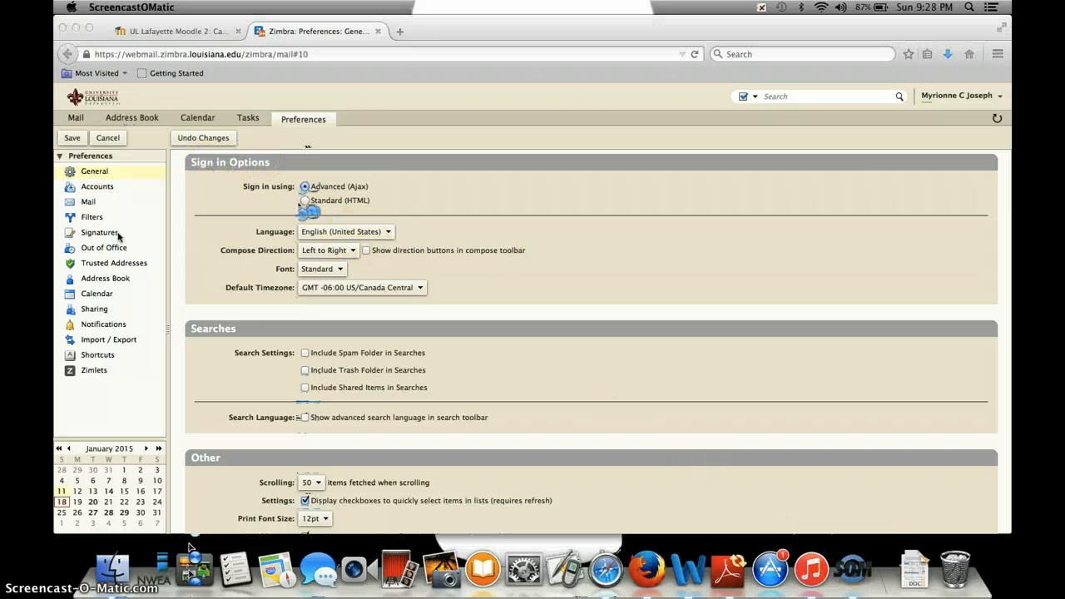
left_click(104, 235)
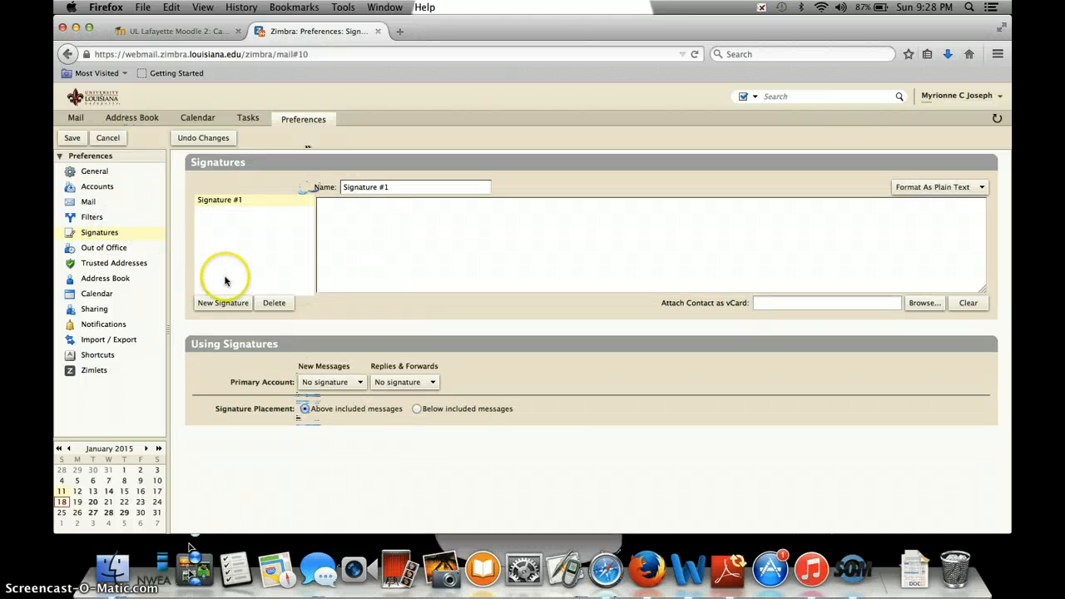
left_click(231, 304)
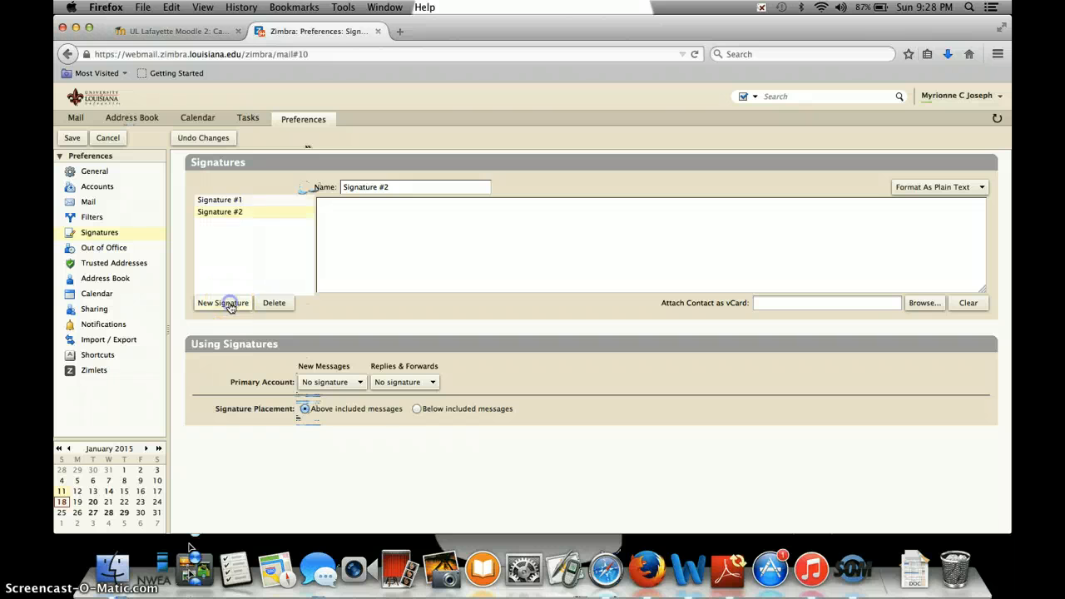
Step: Write "All things work together in perfect balance- Mufasa" as the text of Signature #1, followed by the account owner's name below a blank line
left_click(259, 203)
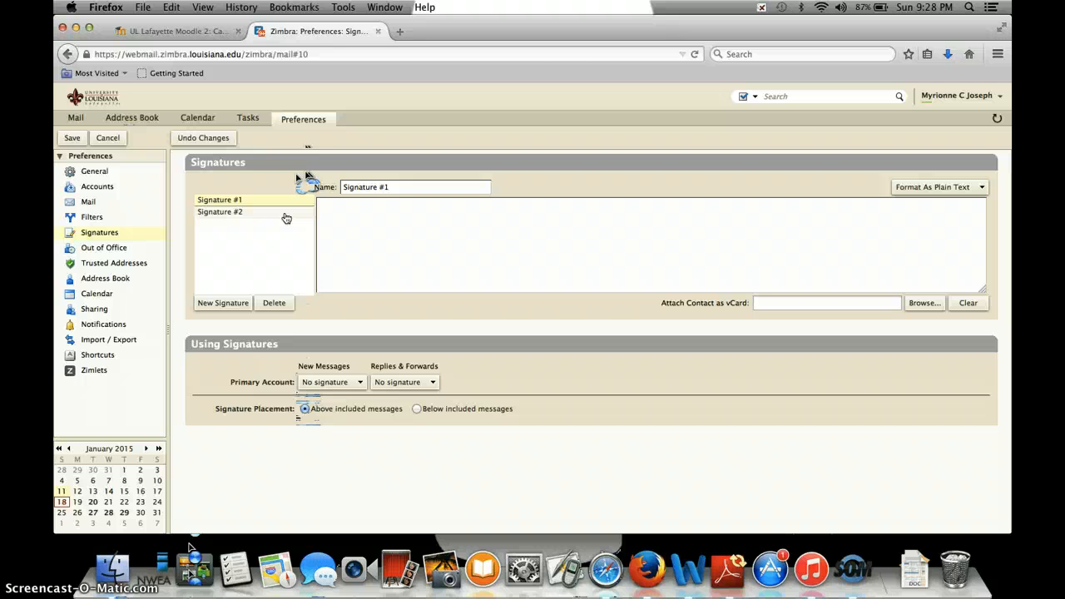
left_click(353, 200)
type("All the")
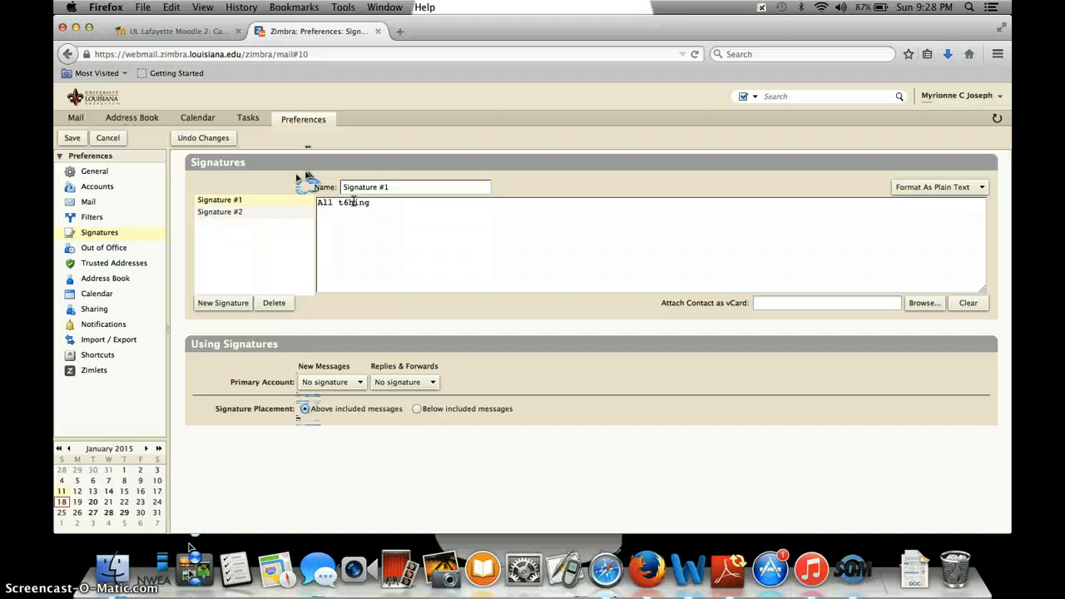
key("BackSpace")
key("BackSpace")
type("hing")
type("s work together in perfect balance- Mufasa")
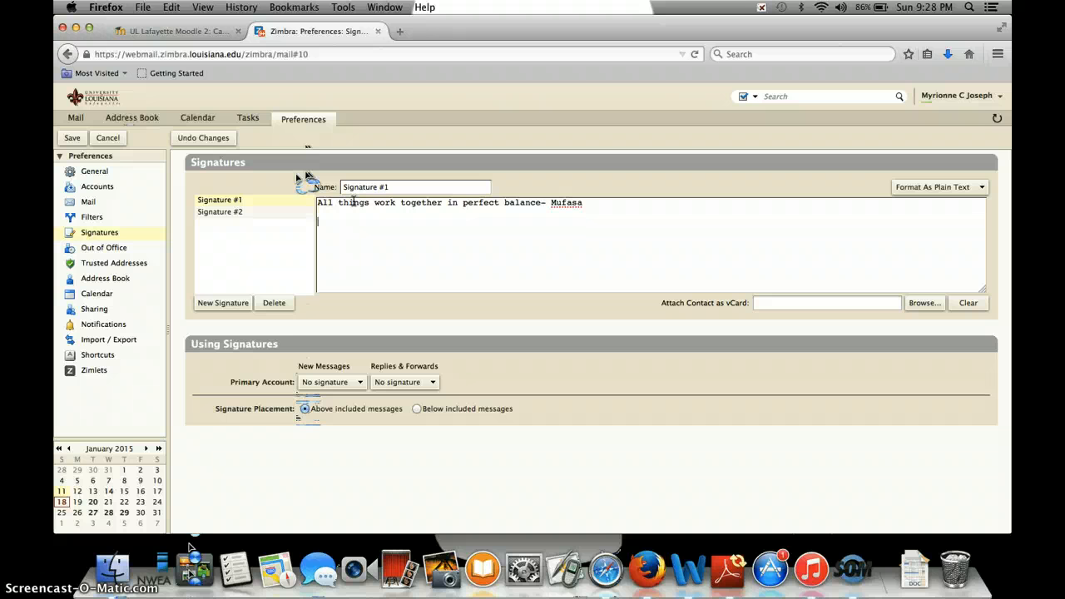
type("yrionne Joseph")
Step: Enclose the sentence before "- Mufasa" in Signature #1 in double quotation marks
left_click(319, 202)
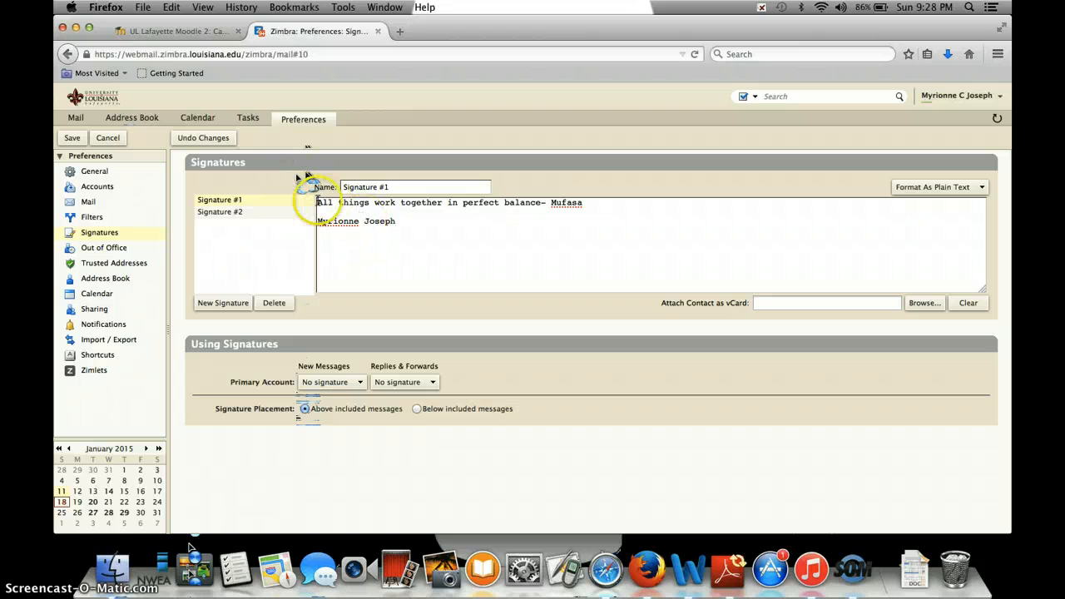
type("\"")
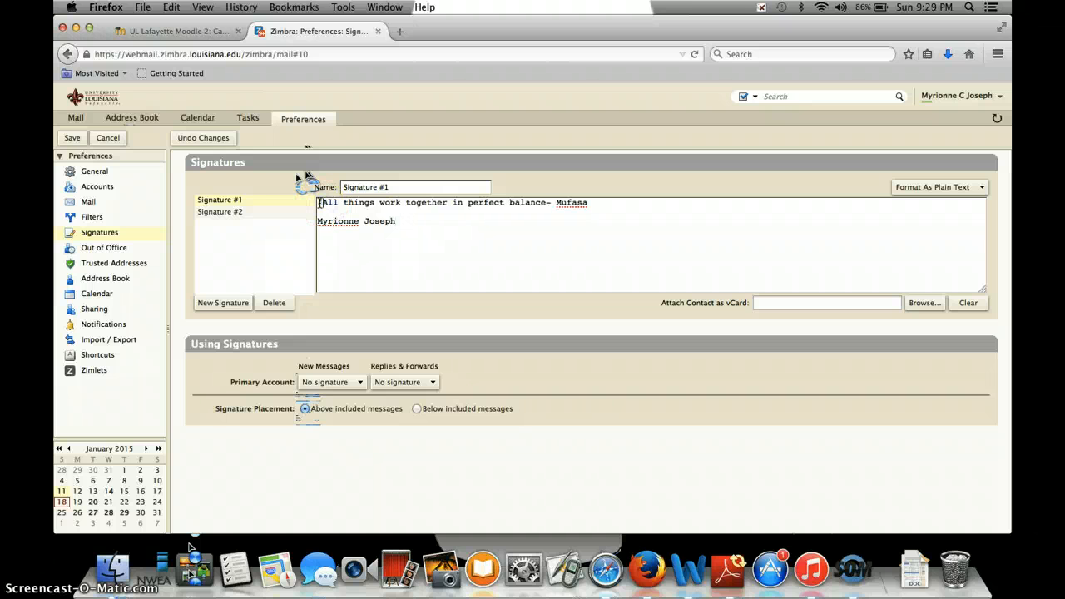
left_click(603, 202)
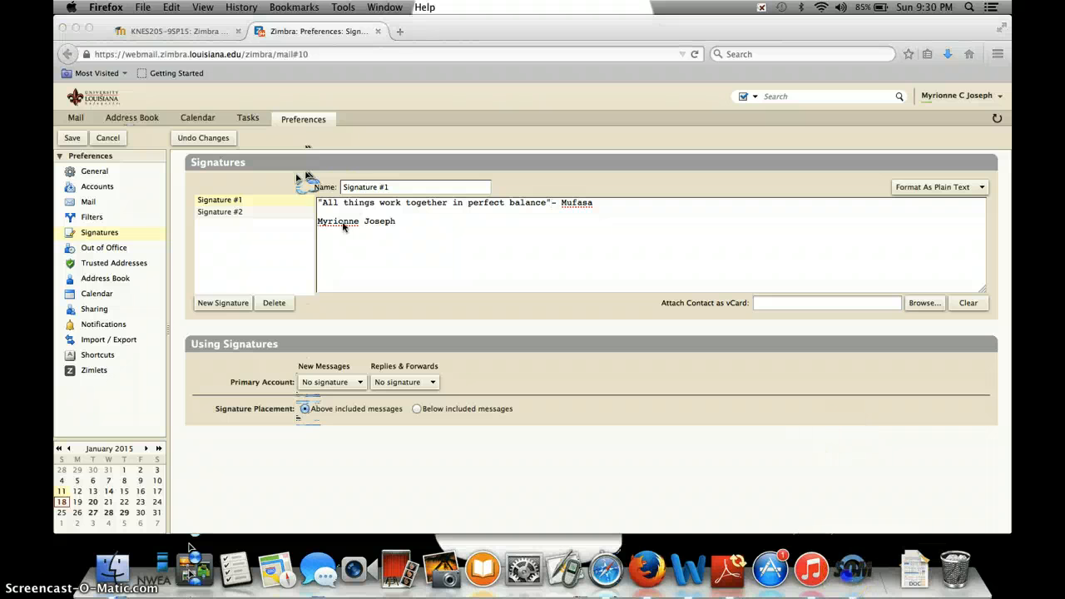
left_click(362, 286)
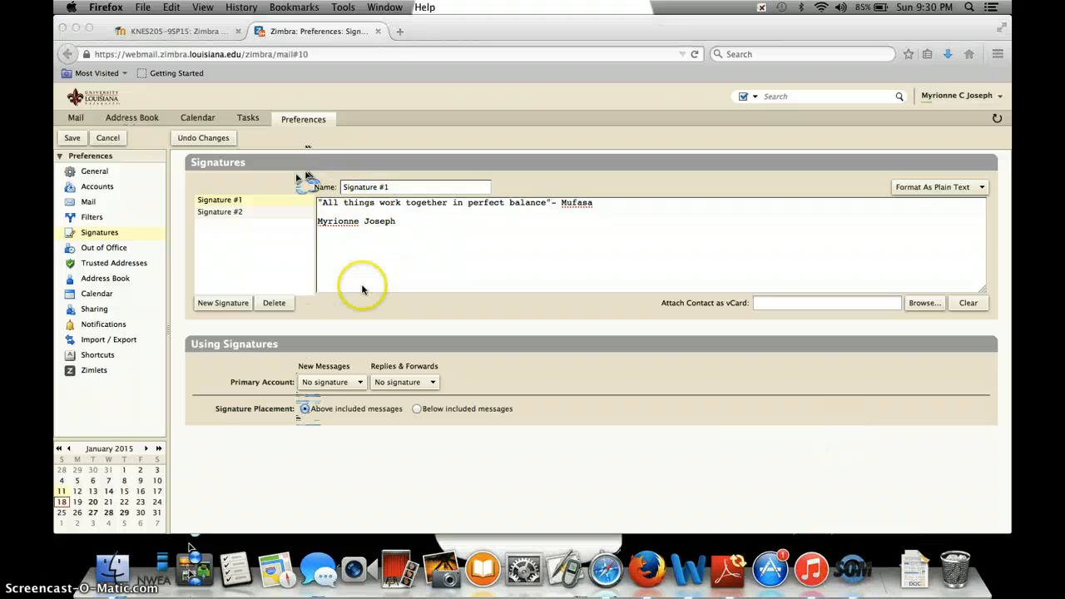
left_click(376, 231)
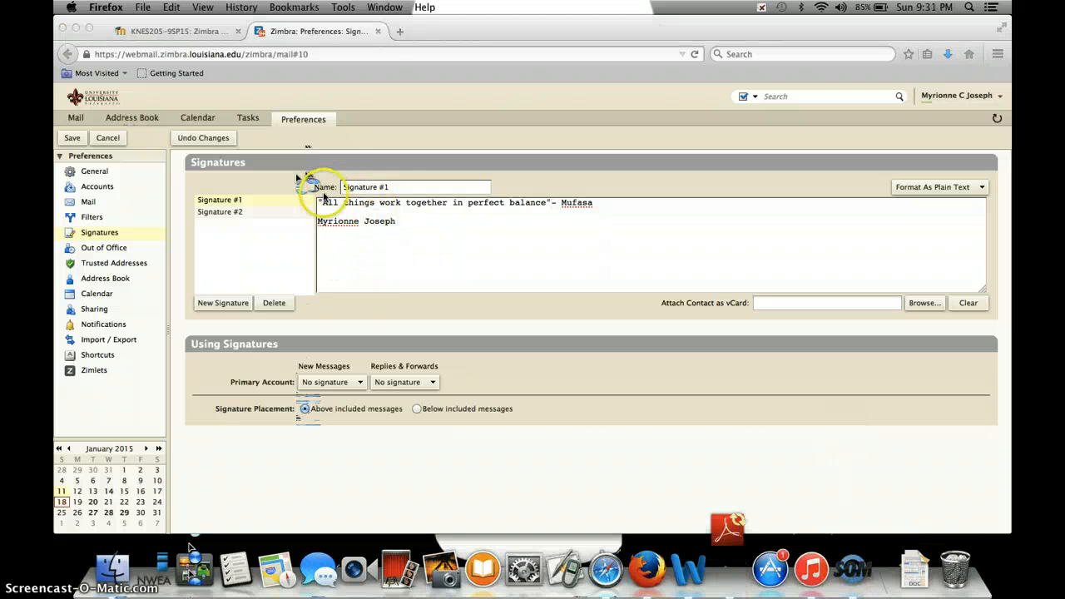
left_click(381, 223)
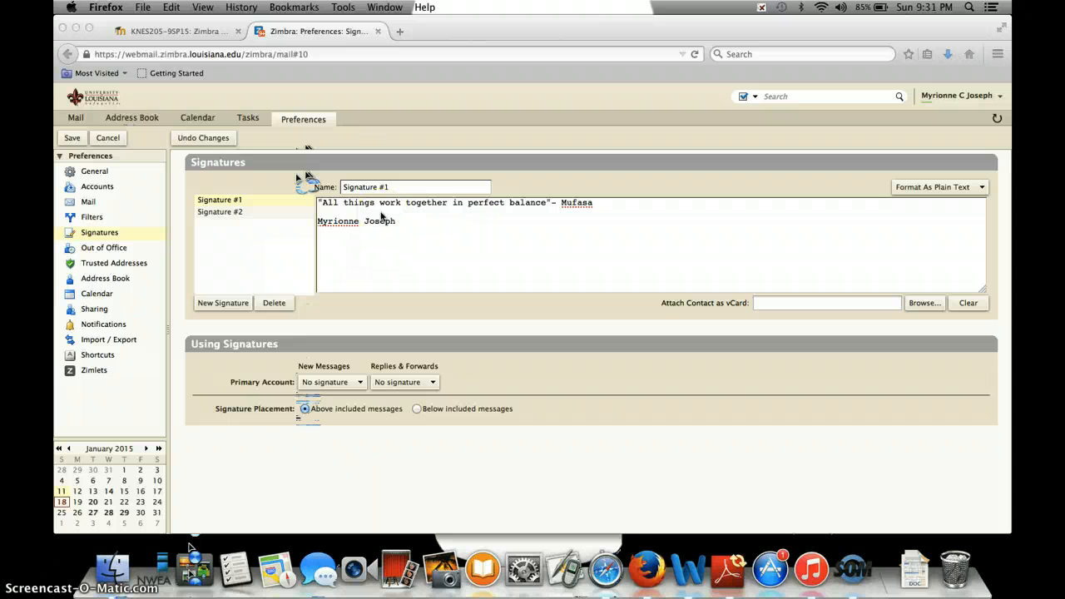
Step: Save the signature preferences and return to the mail inbox
left_click(77, 140)
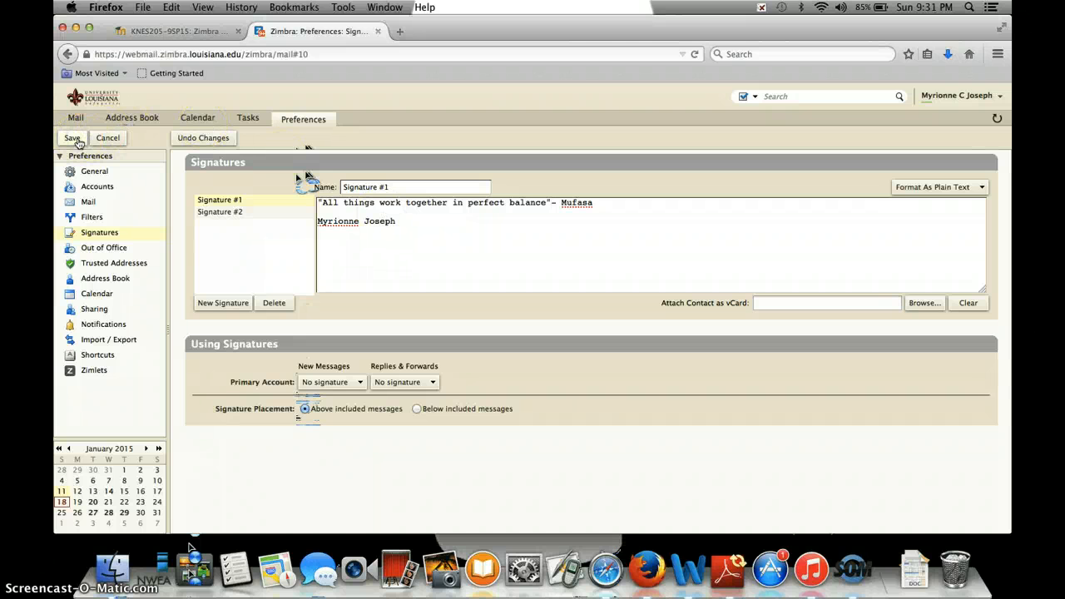
left_click(74, 138)
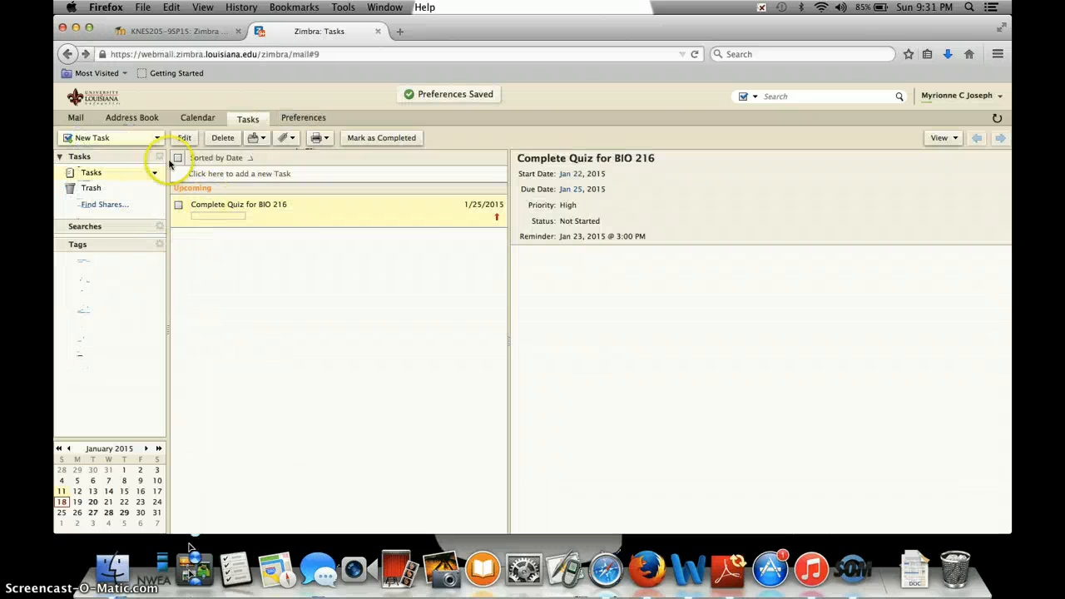
left_click(75, 118)
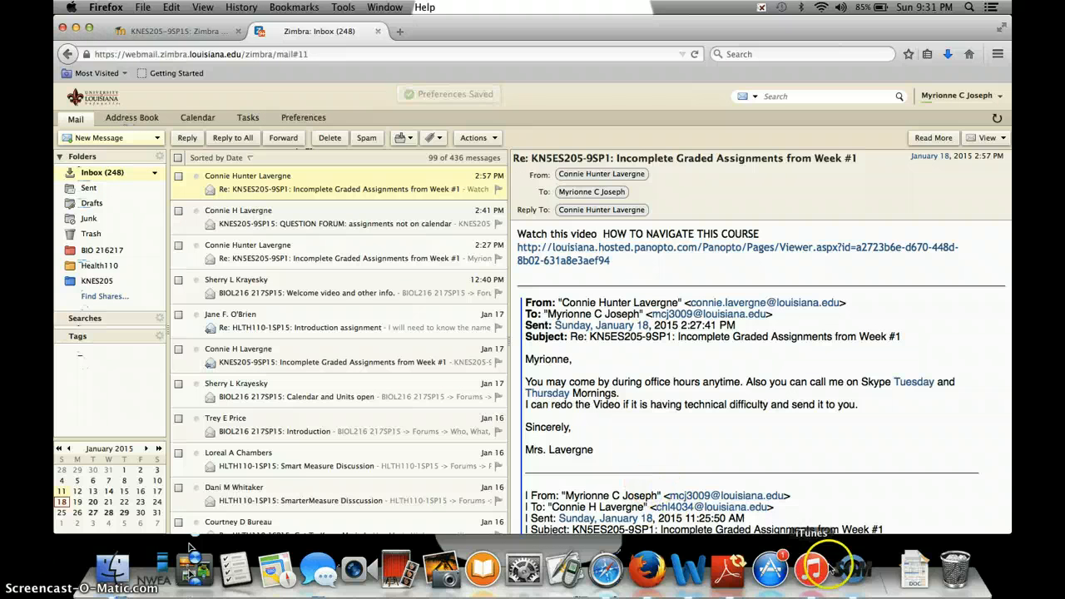